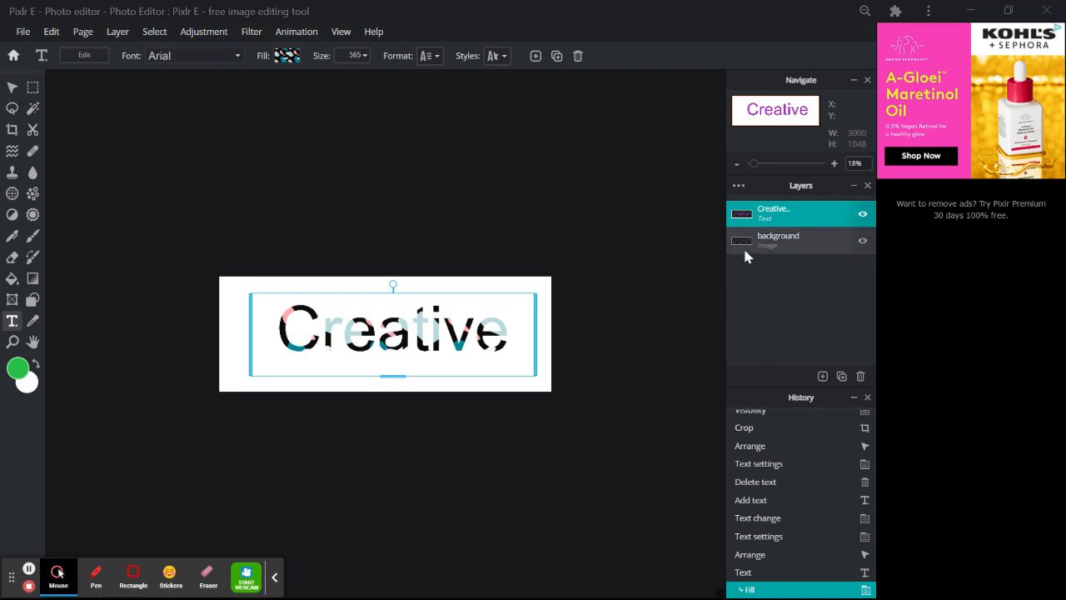
# Set the page background of the banner to purple #A228BE.
pyautogui.click(750, 244)
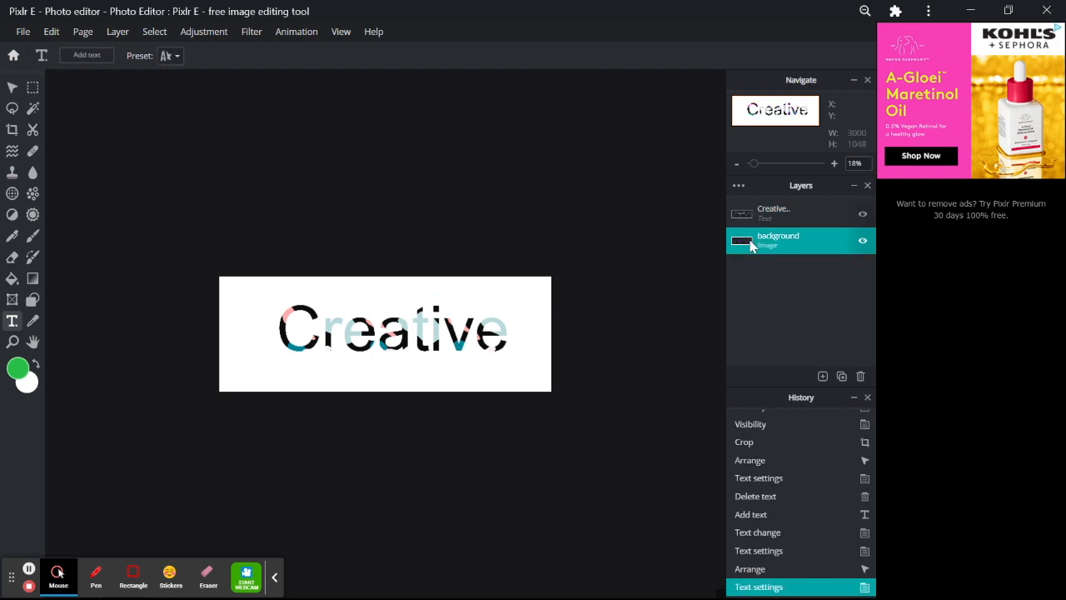
pyautogui.click(83, 35)
pyautogui.click(97, 88)
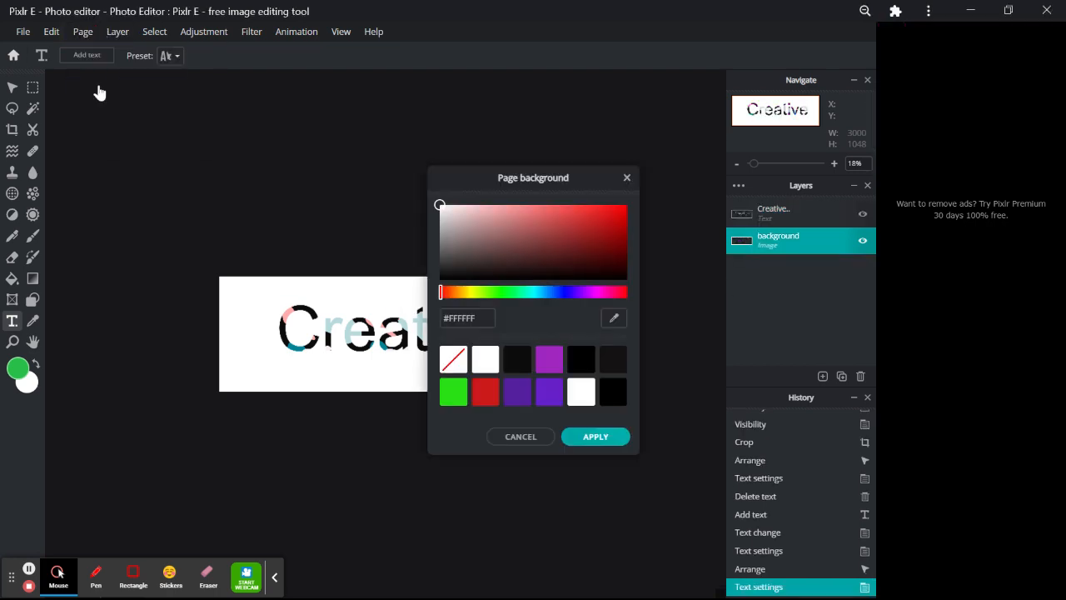
pyautogui.click(537, 359)
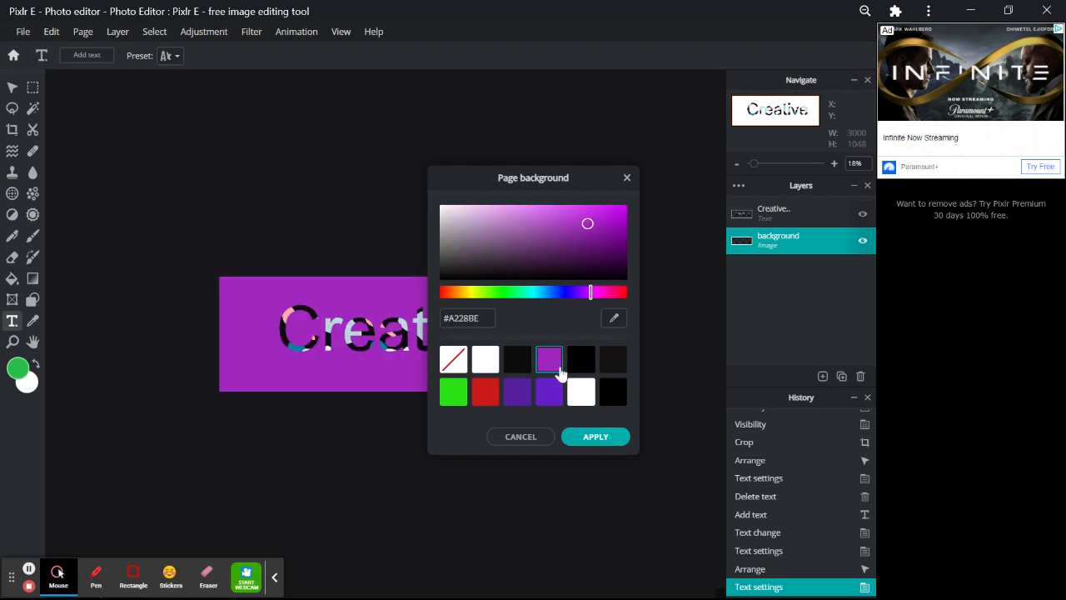
pyautogui.click(594, 437)
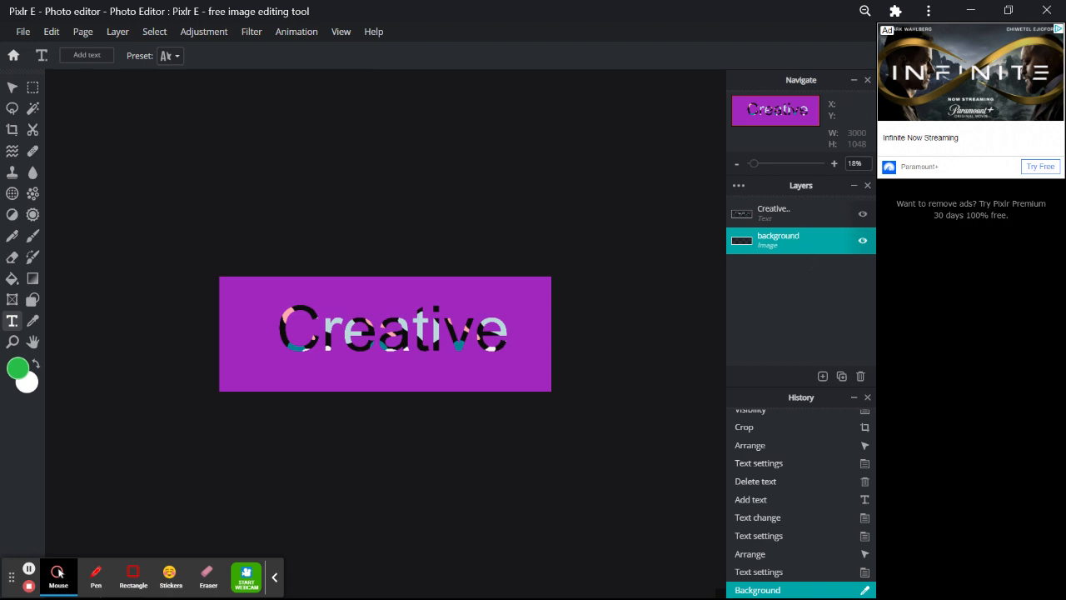
# Search the stock images for "paint" and open the teal, black and orange marbled paint image.
pyautogui.click(26, 33)
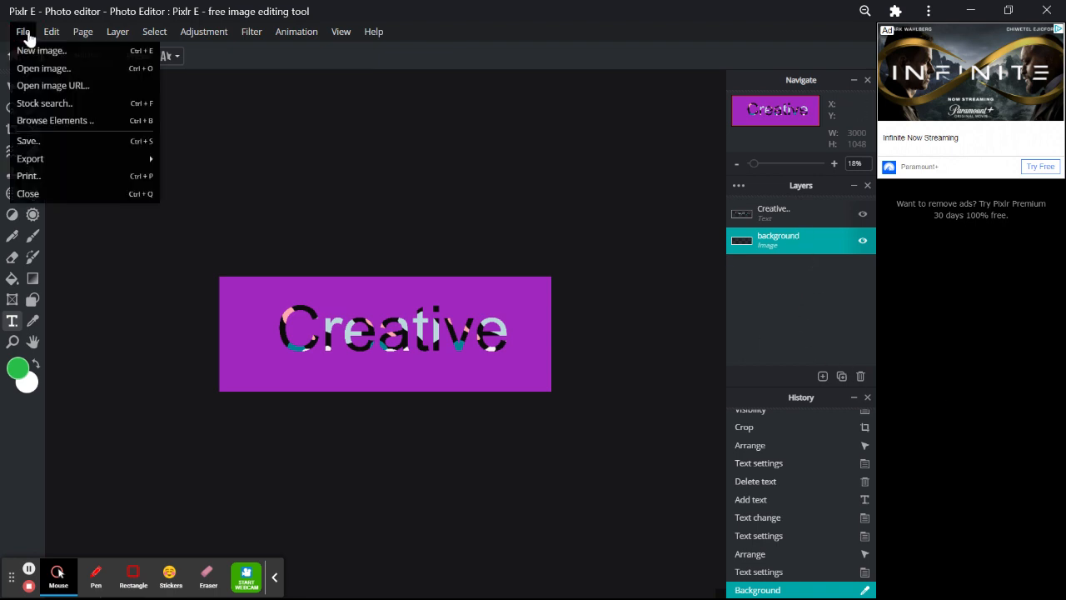
pyautogui.click(67, 104)
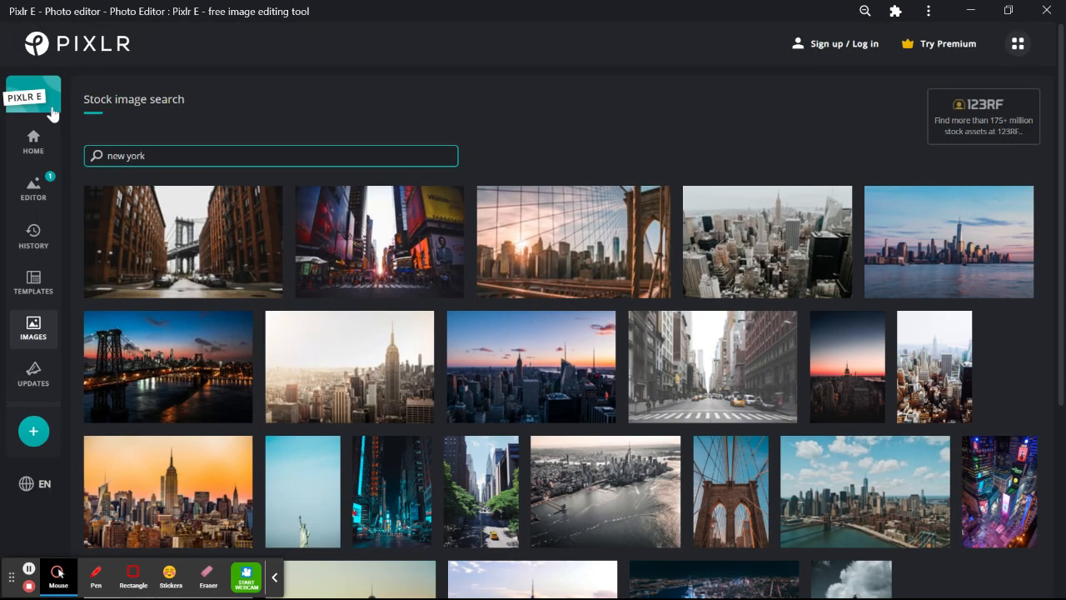
pyautogui.click(92, 159)
pyautogui.write('paint')
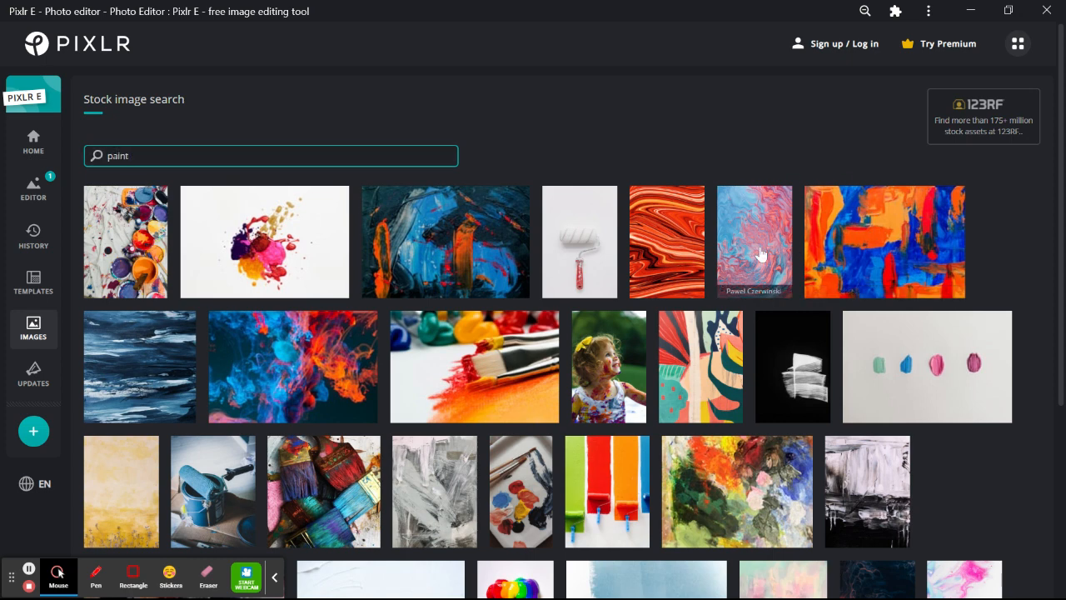
pyautogui.click(729, 157)
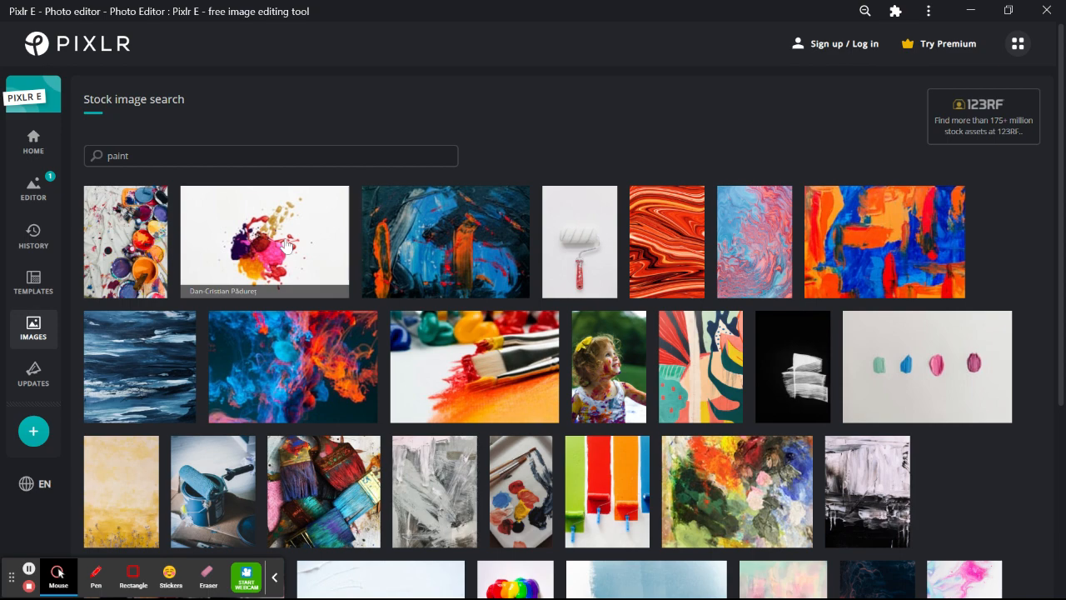
pyautogui.scroll(-3, 286, 244)
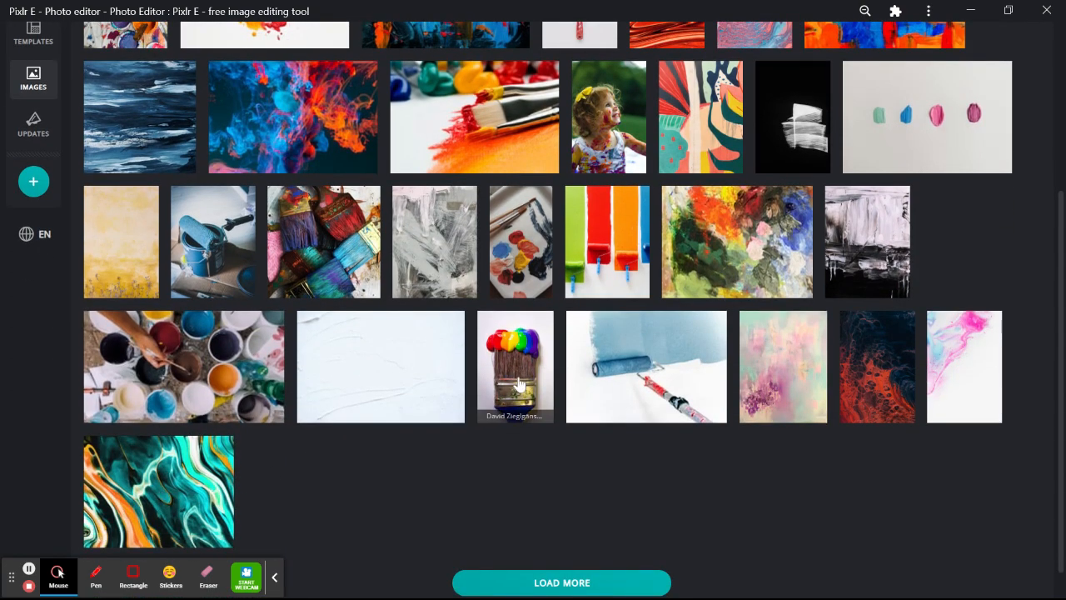
pyautogui.click(129, 517)
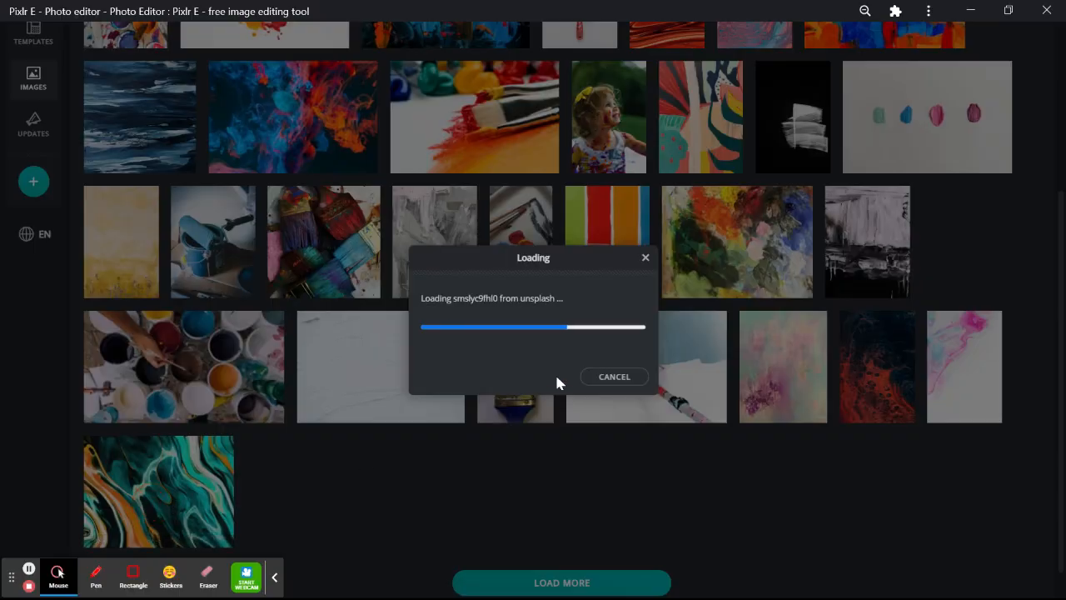
pyautogui.click(622, 424)
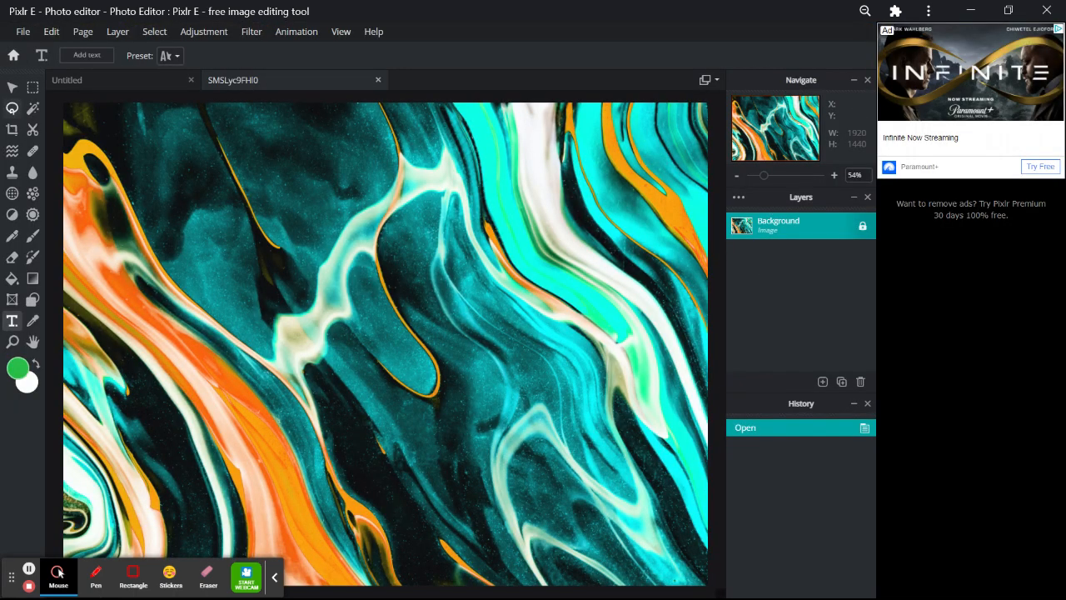
# Select a rectangular area of about 1417 by 901 px in the middle of the marbled image and copy it.
pyautogui.click(32, 88)
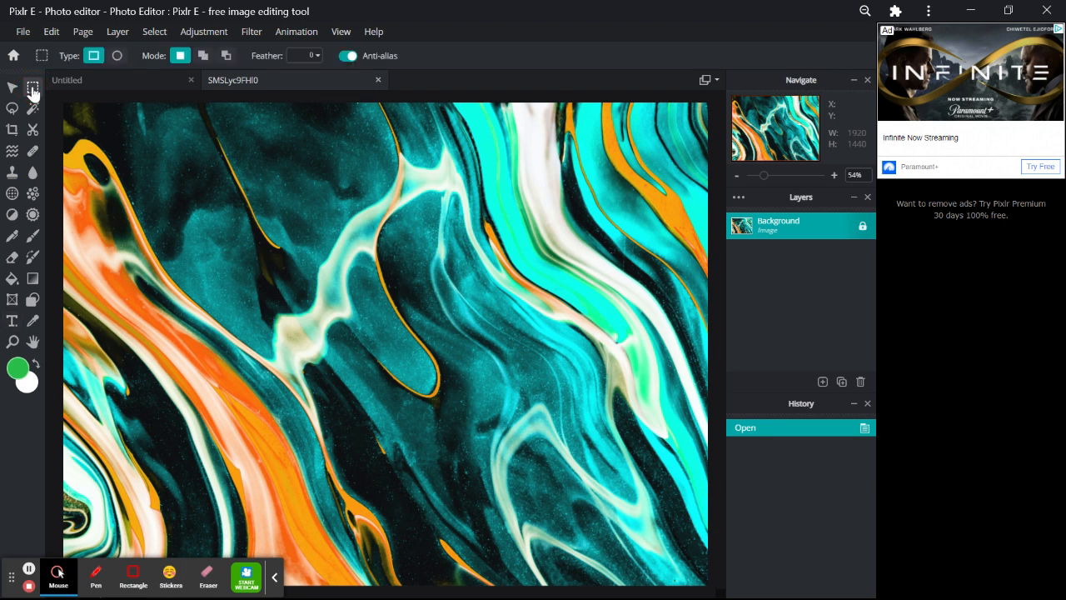
pyautogui.moveTo(170, 184); pyautogui.dragTo(644, 485)
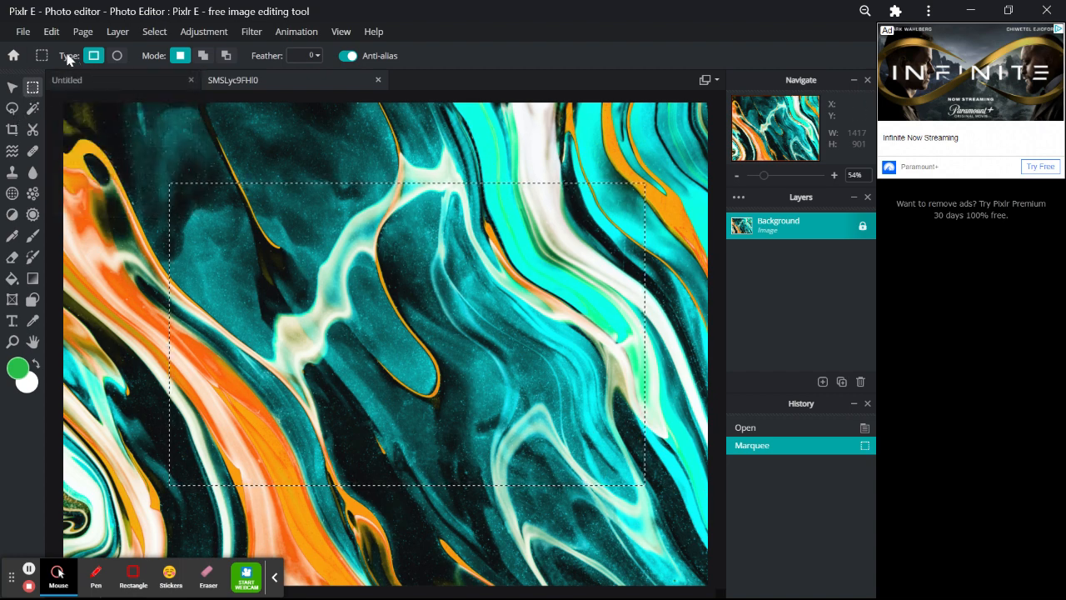
pyautogui.click(50, 32)
pyautogui.click(53, 106)
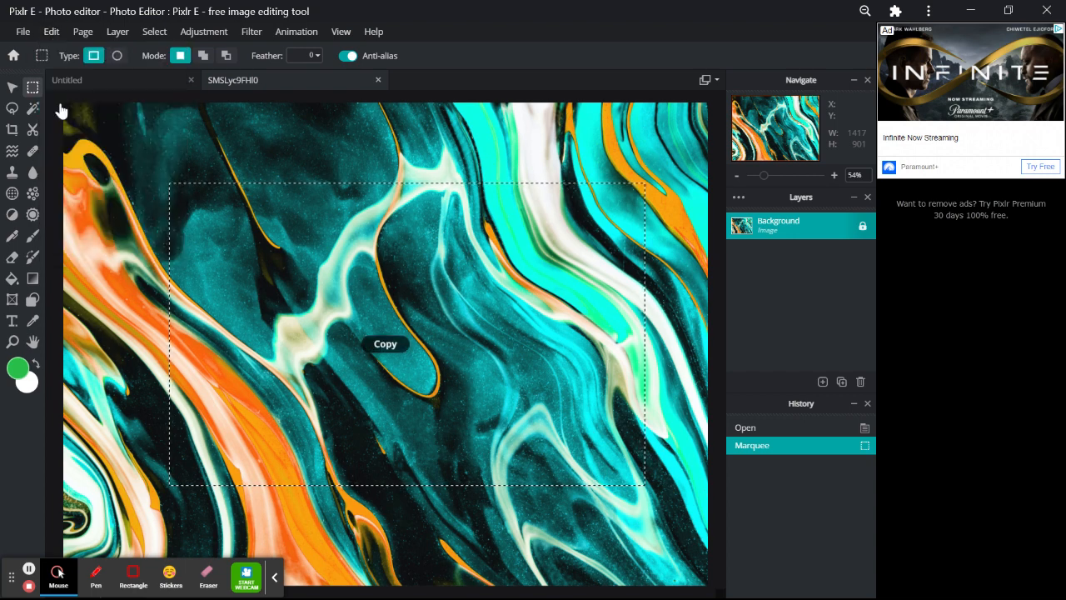
# Paste the copied marbled area into the Untitled banner document, between the background and the Creative text.
pyautogui.click(146, 83)
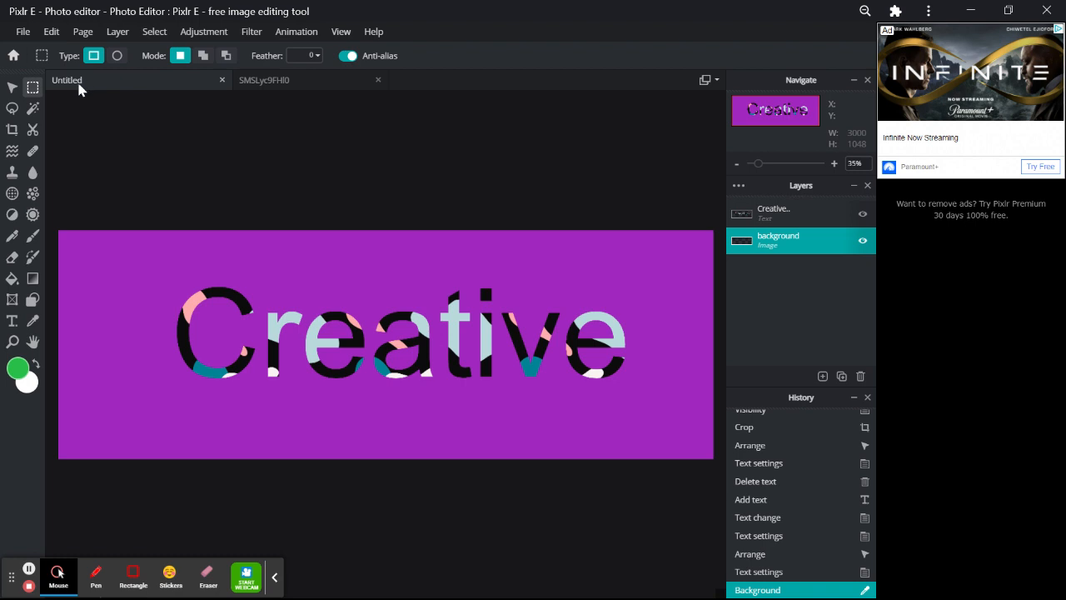
pyautogui.click(52, 35)
pyautogui.click(52, 33)
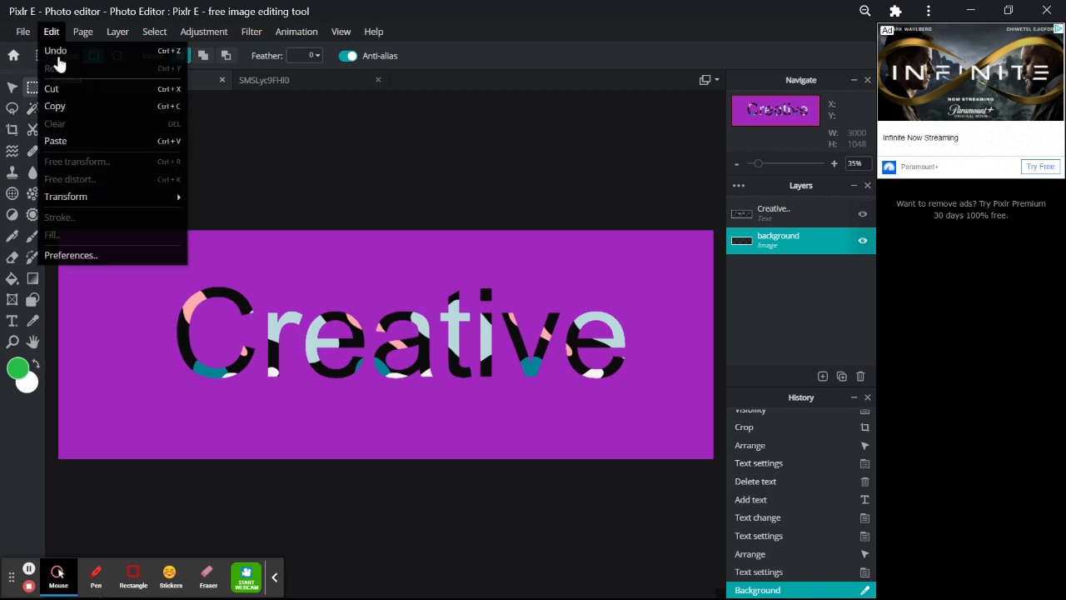
pyautogui.click(64, 140)
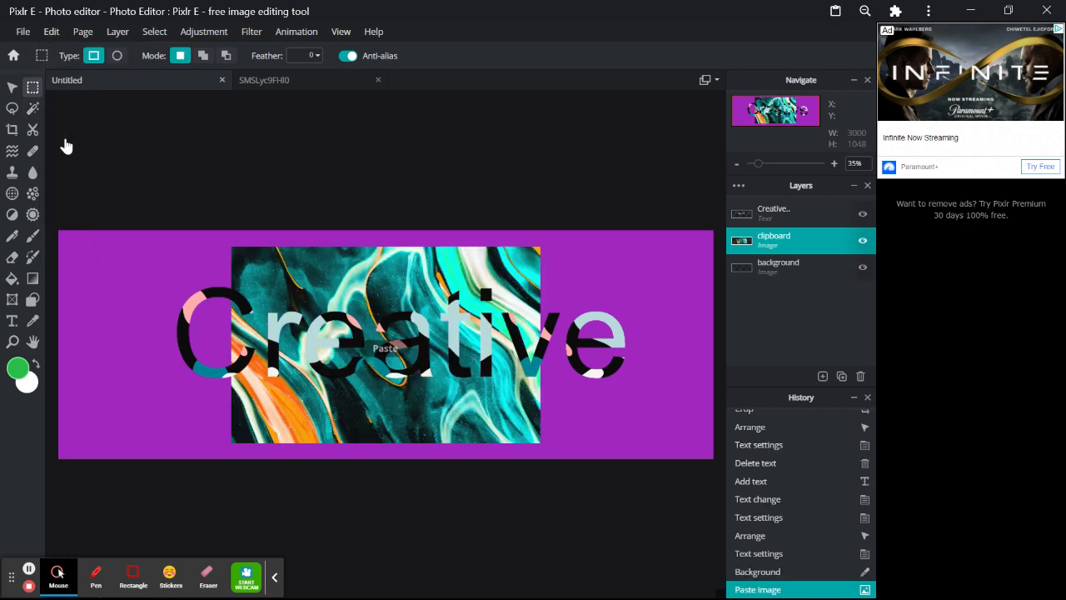
# Enlarge the pasted marbled image to about 3115 by 1980 px so that it covers the whole canvas.
pyautogui.click(12, 87)
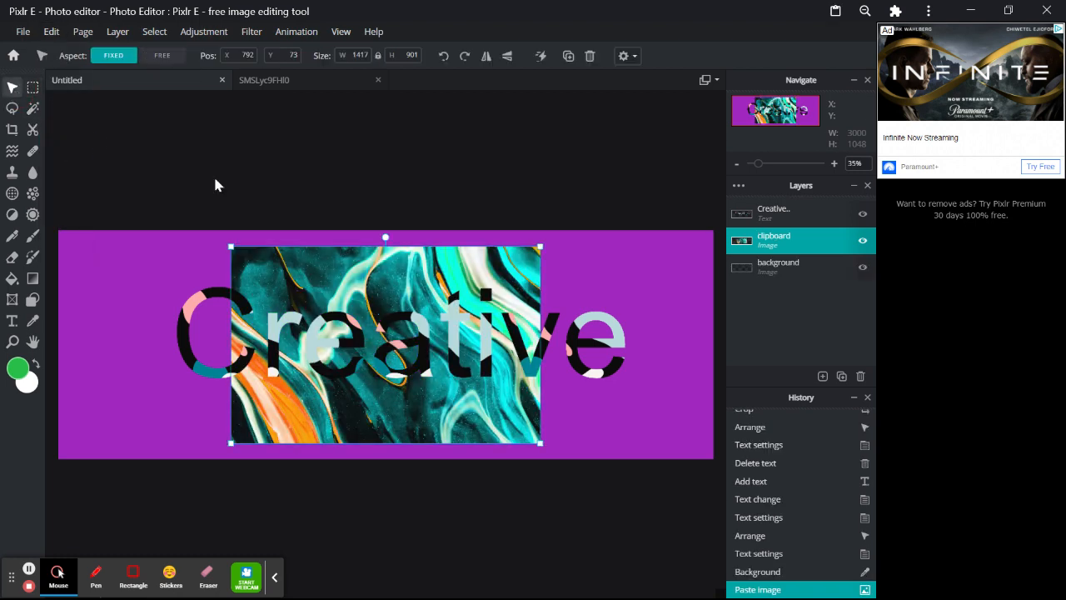
pyautogui.moveTo(541, 244); pyautogui.dragTo(715, 244)
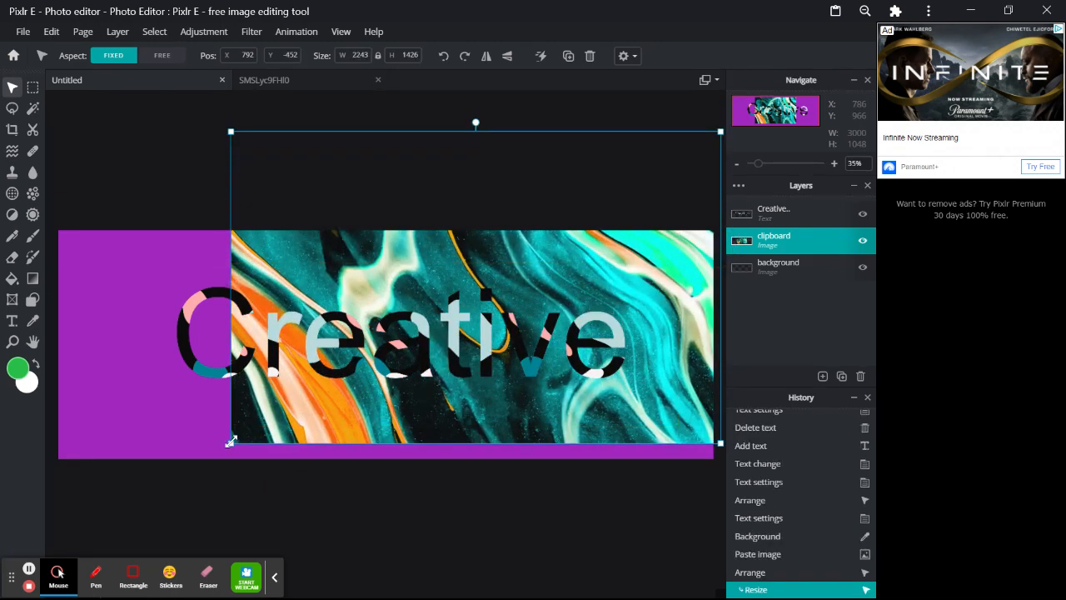
pyautogui.moveTo(230, 441); pyautogui.dragTo(40, 484)
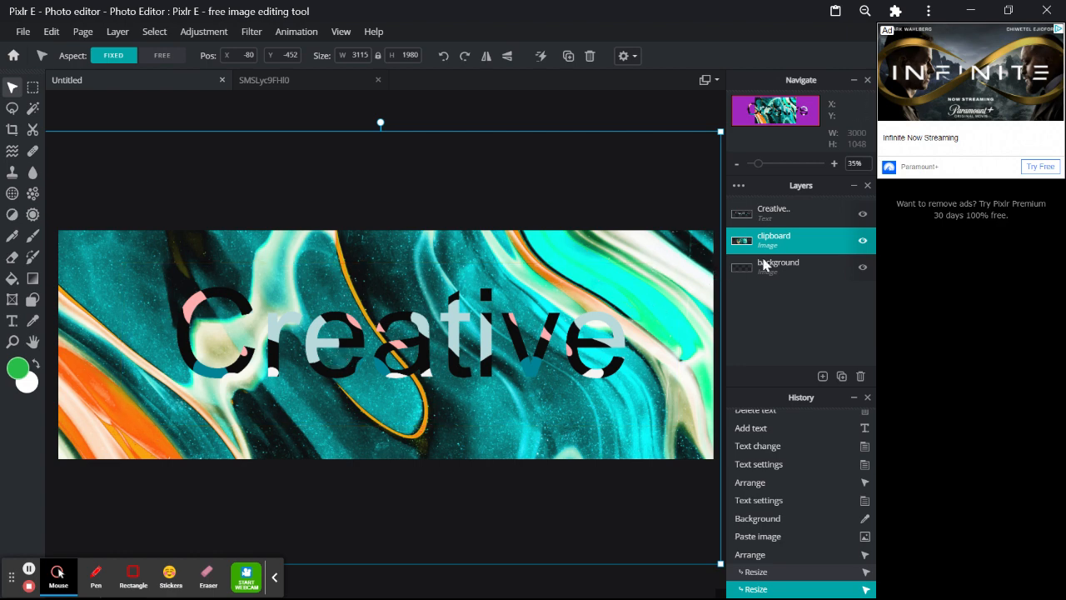
# Try the Multiply, Screen, Lighter and Overlay blend modes on the Creative text layer.
pyautogui.click(777, 222)
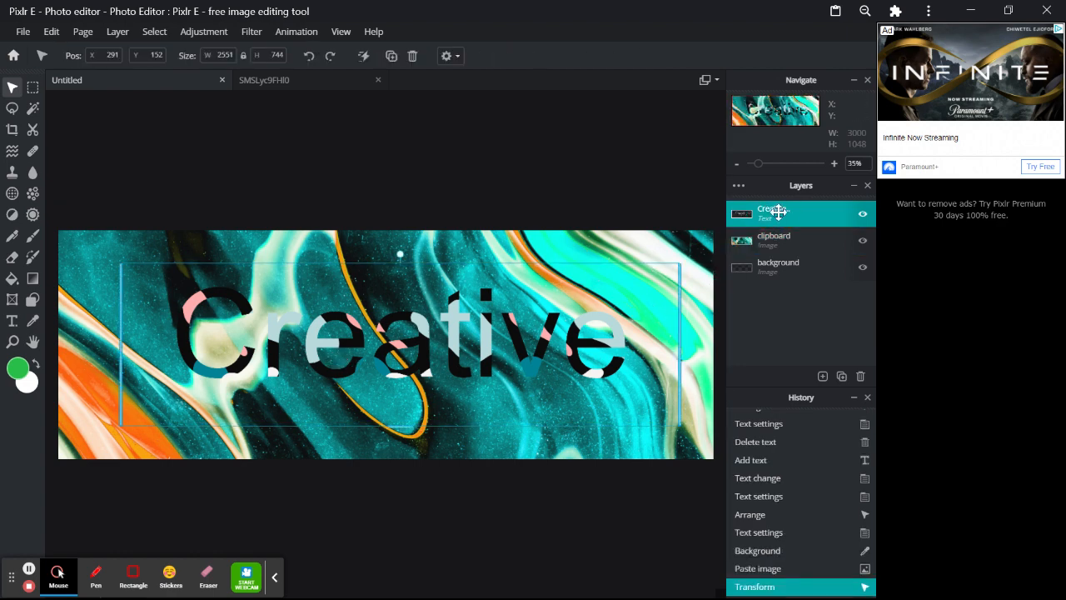
pyautogui.click(778, 219)
pyautogui.click(670, 288)
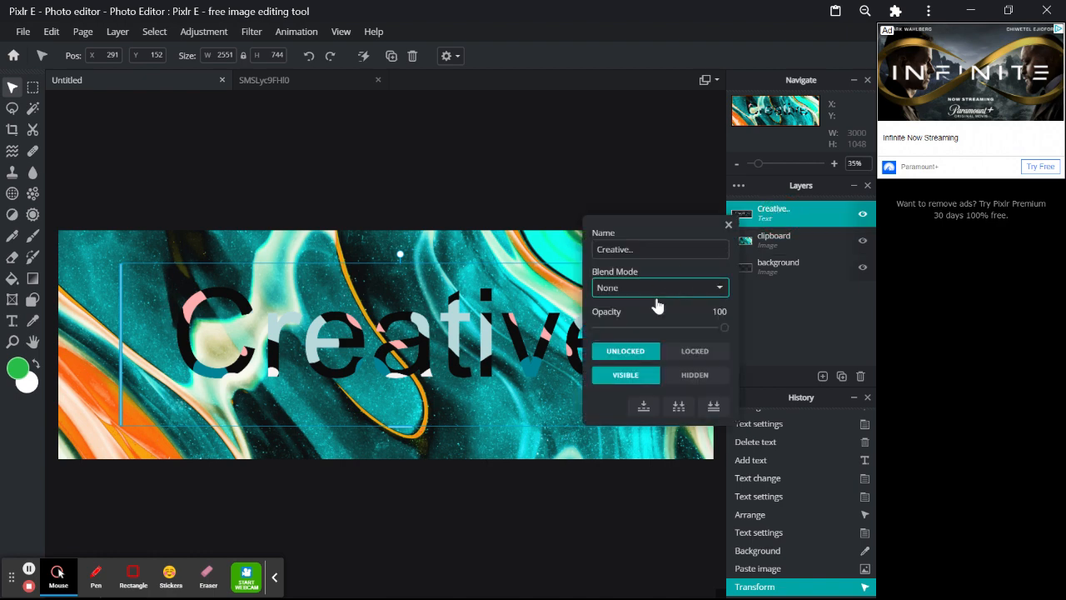
pyautogui.click(649, 320)
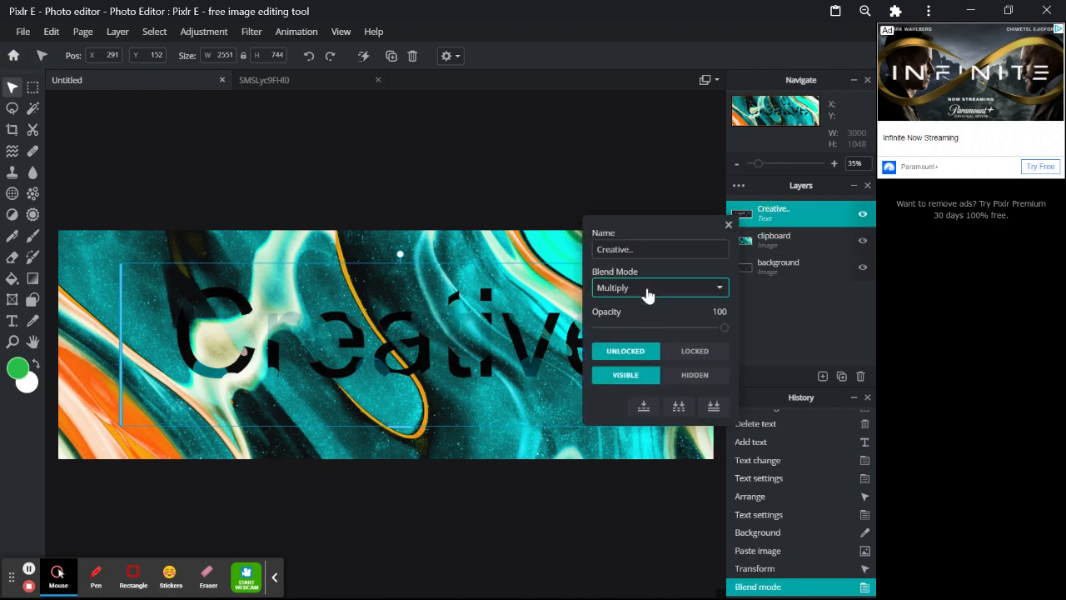
pyautogui.click(647, 292)
pyautogui.click(642, 334)
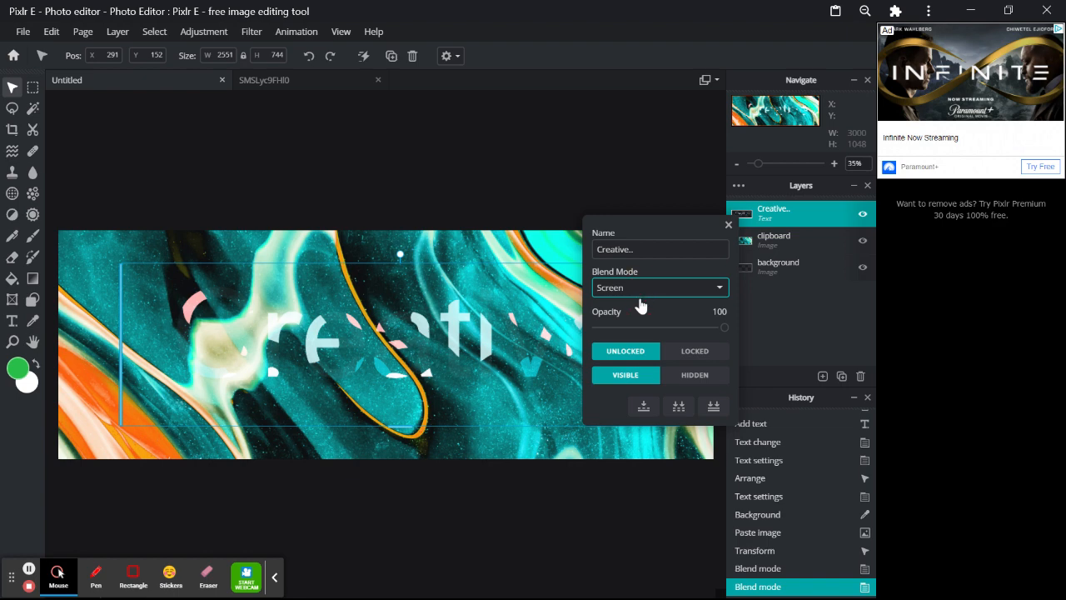
pyautogui.click(639, 290)
pyautogui.click(634, 344)
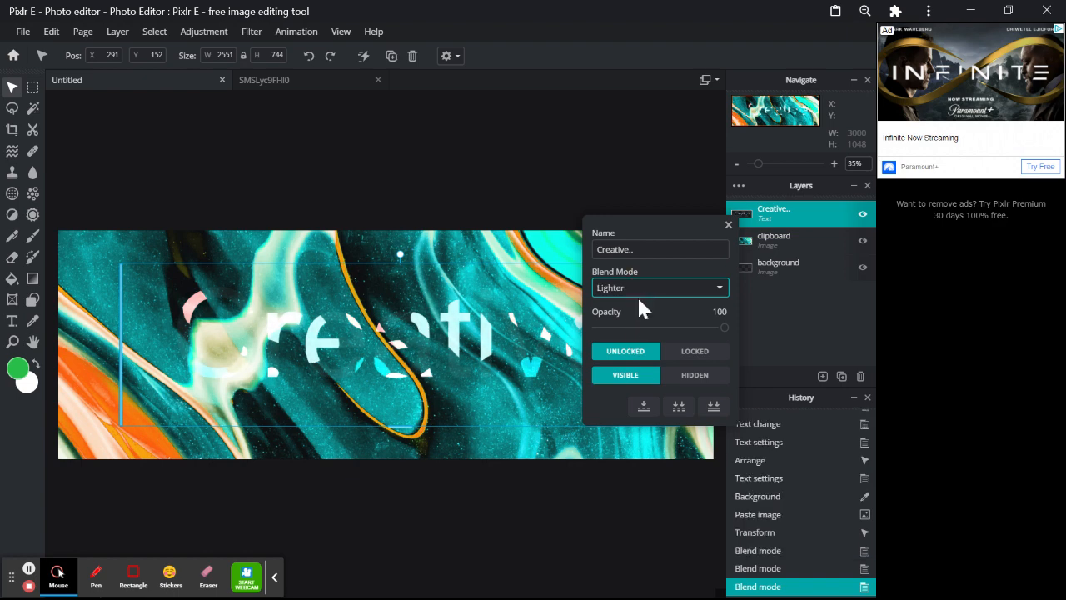
pyautogui.click(637, 290)
pyautogui.click(633, 358)
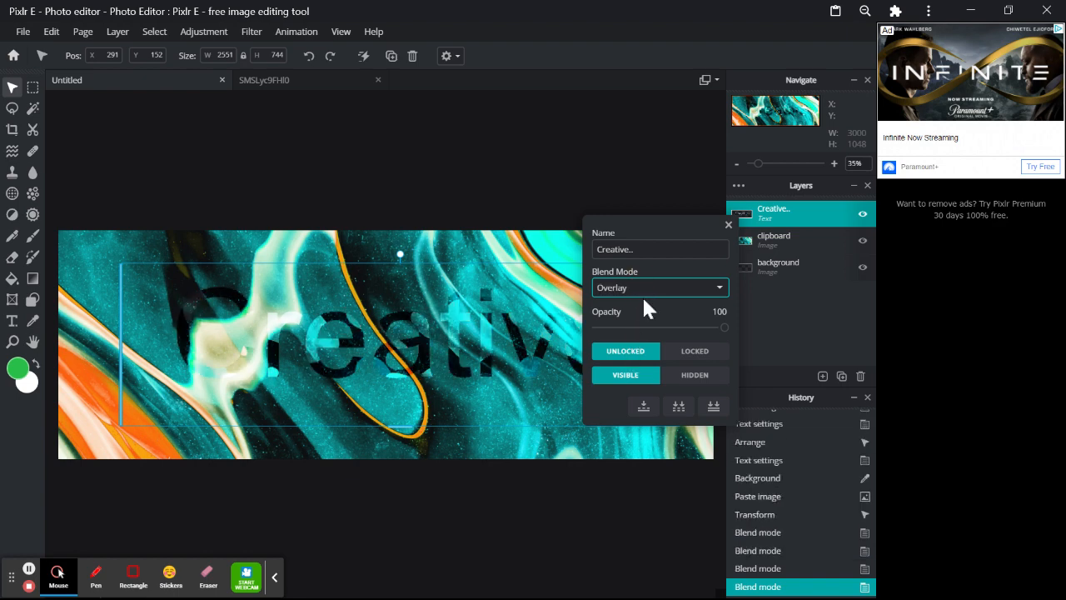
# Try the Color-dodge, Saturation, Alpha / Erase and Mask blend modes on the Creative text layer, then Saturation again.
pyautogui.click(642, 291)
pyautogui.click(642, 385)
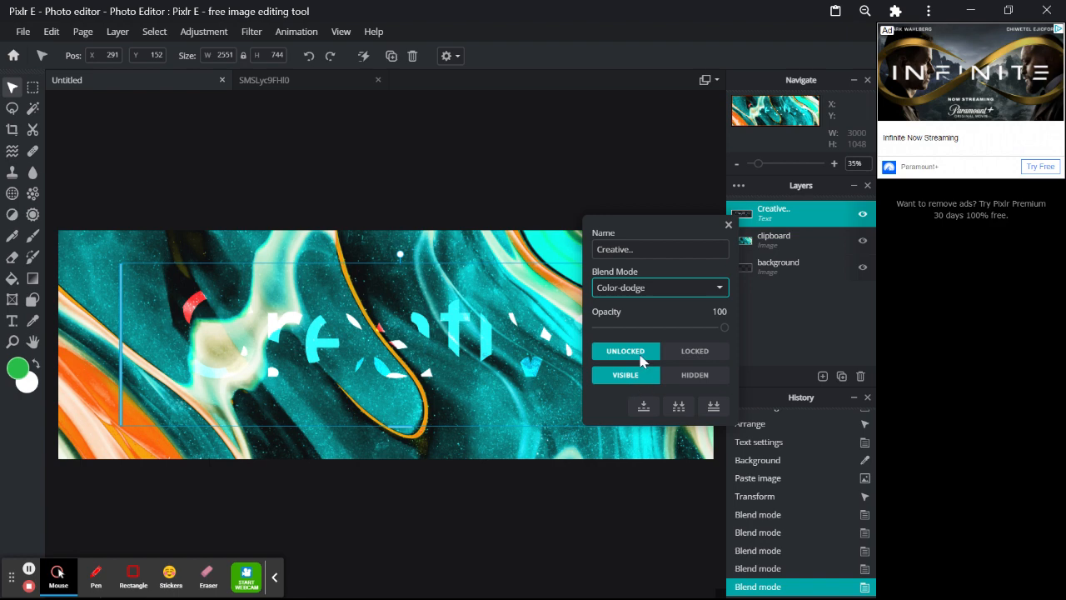
pyautogui.click(639, 288)
pyautogui.click(625, 471)
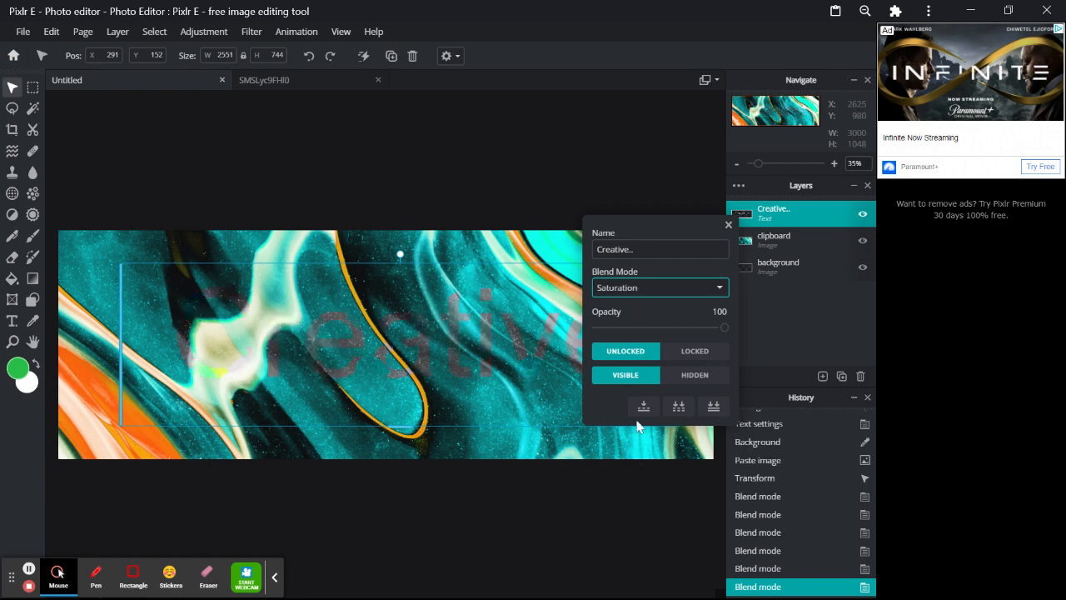
pyautogui.click(638, 288)
pyautogui.click(628, 513)
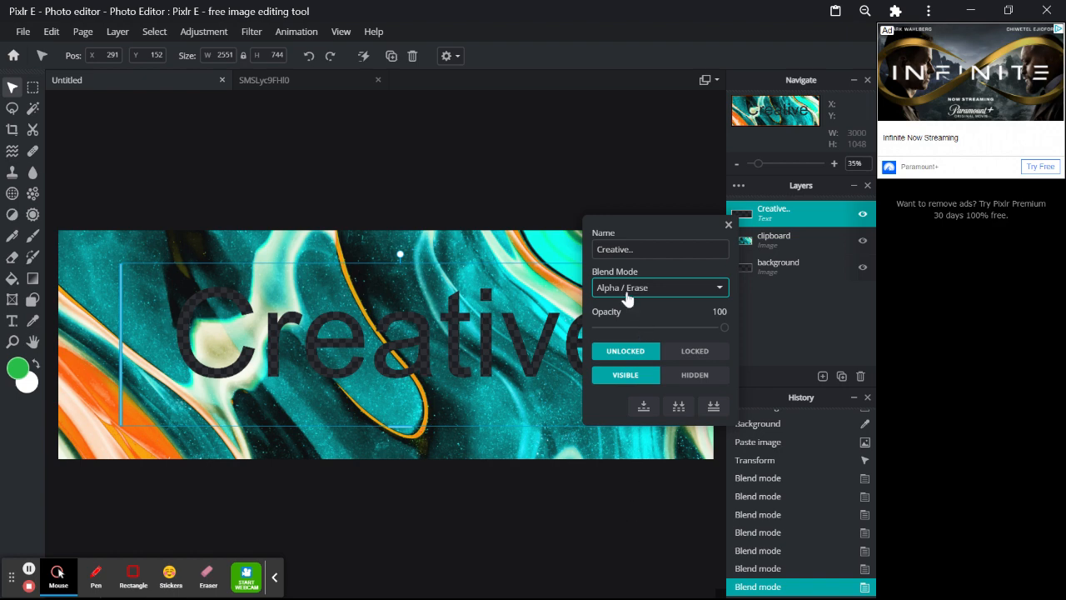
pyautogui.click(631, 288)
pyautogui.click(617, 522)
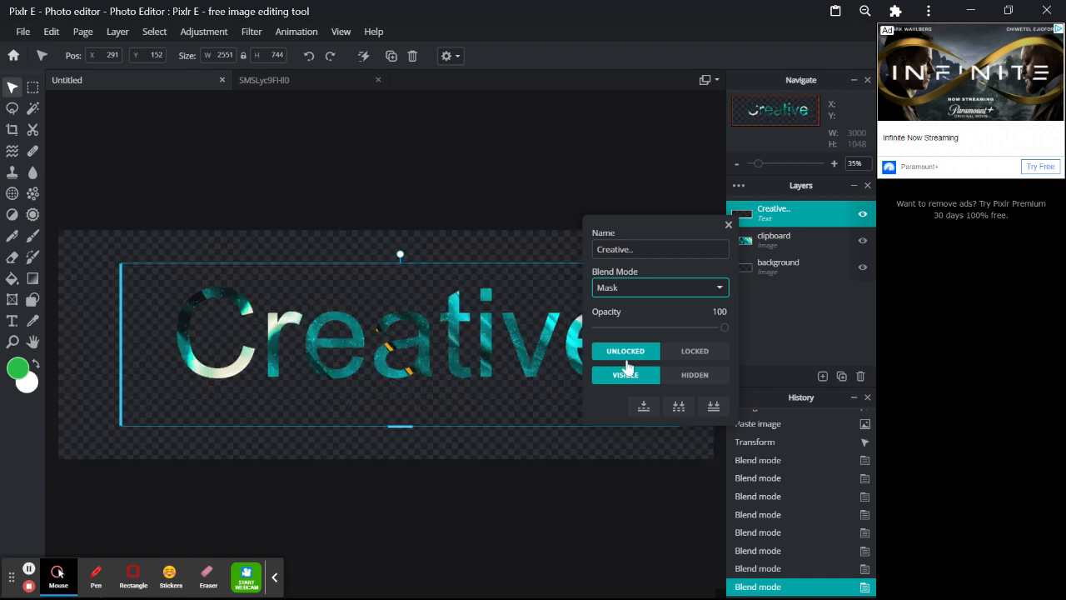
pyautogui.click(634, 290)
pyautogui.click(624, 465)
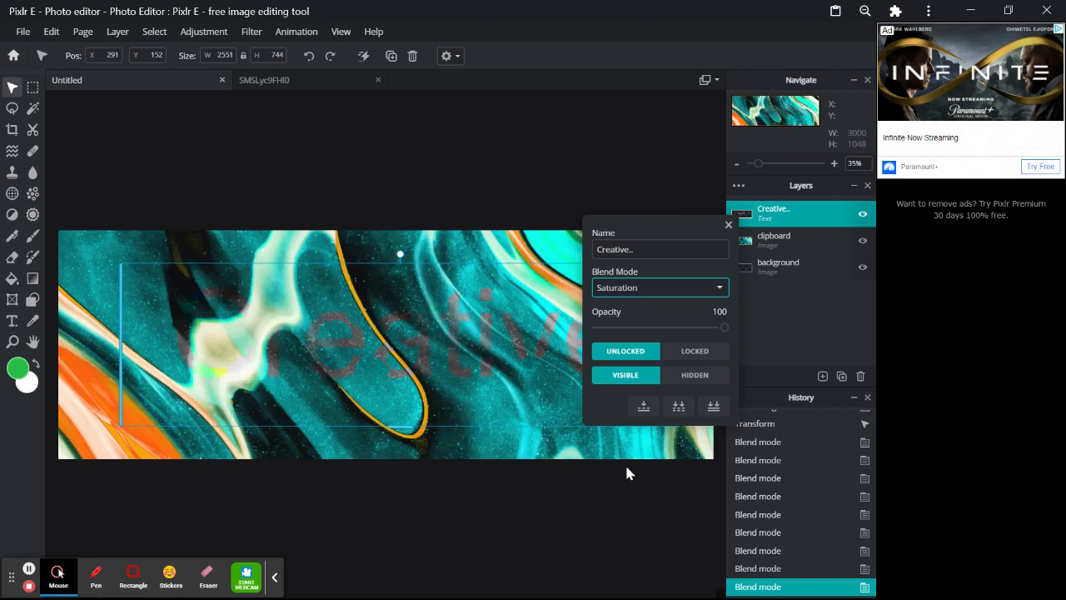
# Set the Creative text layer's blend mode to Screen and close its layer settings.
pyautogui.click(618, 295)
pyautogui.click(616, 326)
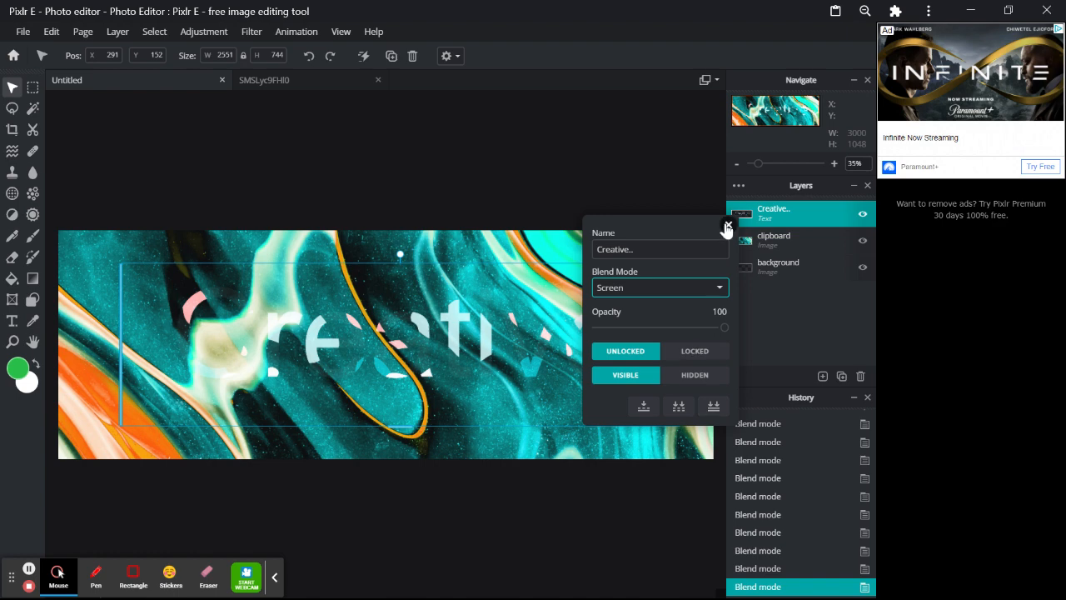
pyautogui.click(728, 224)
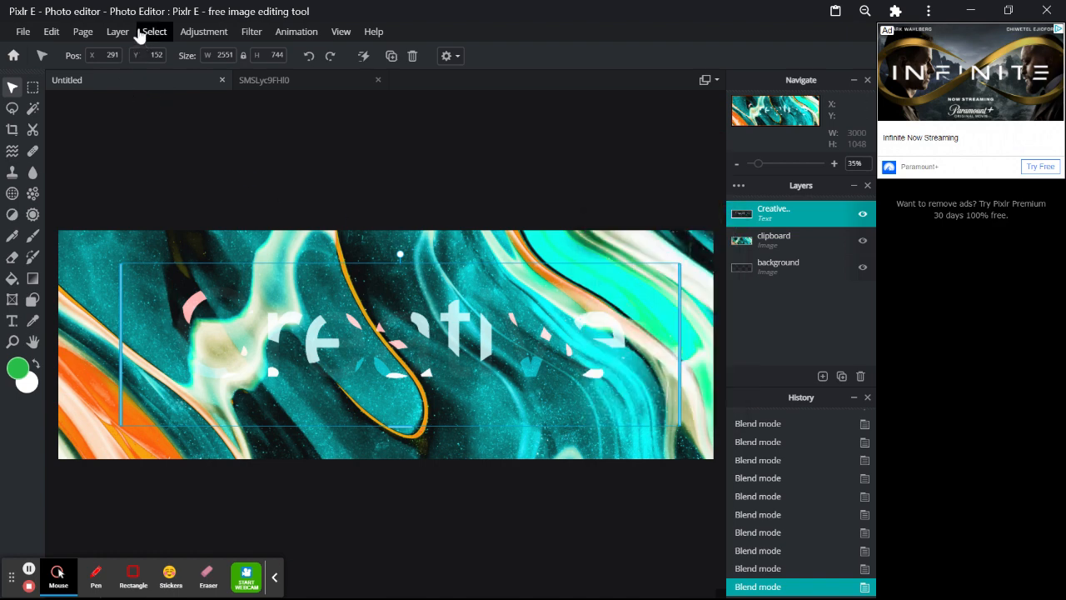
# Try the thin vertical stripe pattern as the Creative text's fill, and settle on the brown and white concentric star pattern.
pyautogui.click(12, 321)
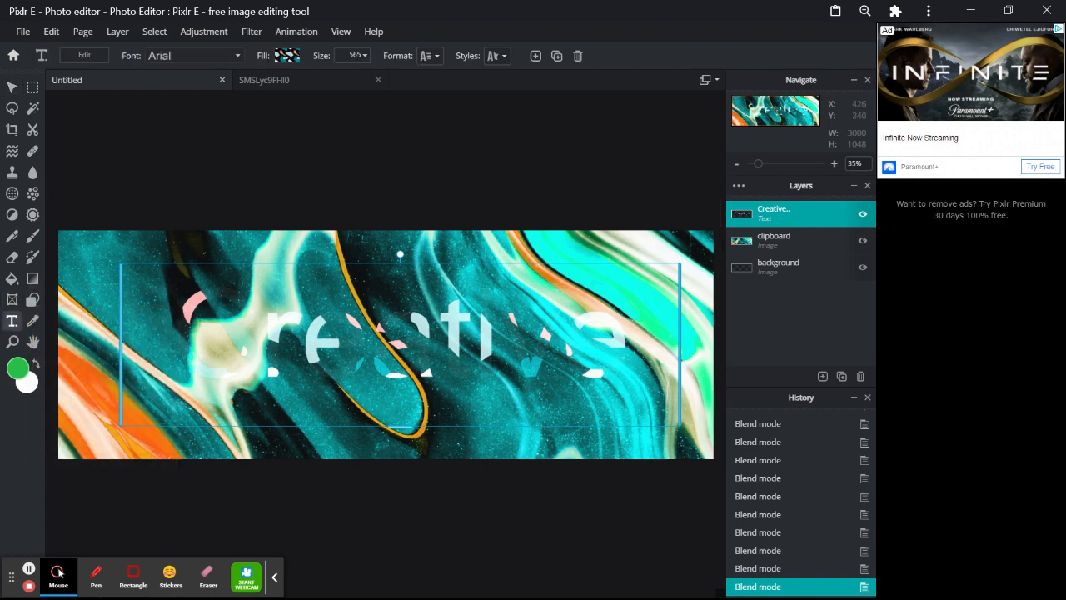
pyautogui.click(287, 60)
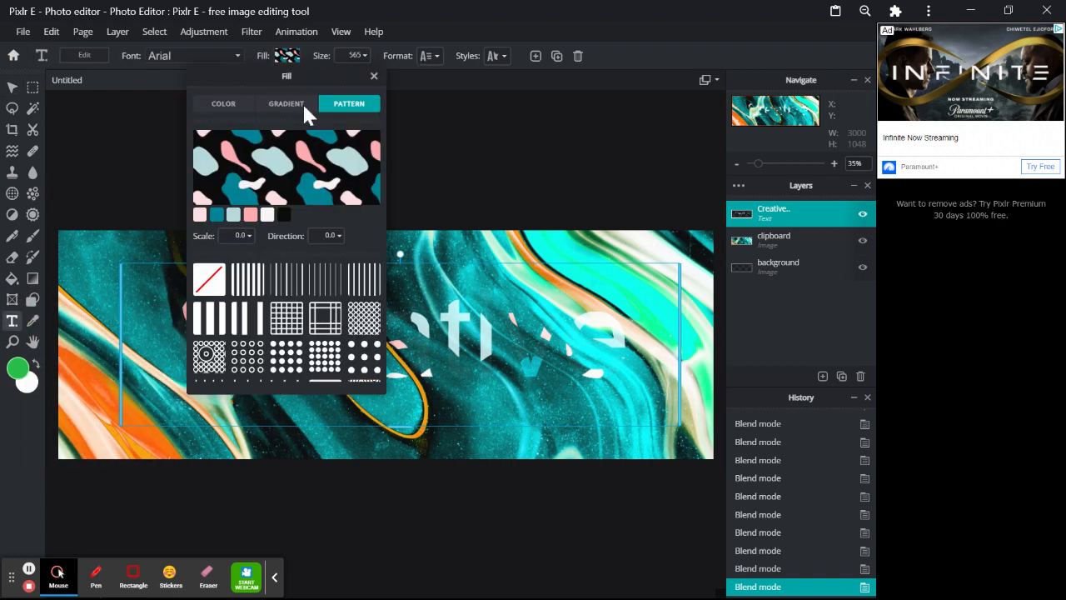
pyautogui.click(313, 289)
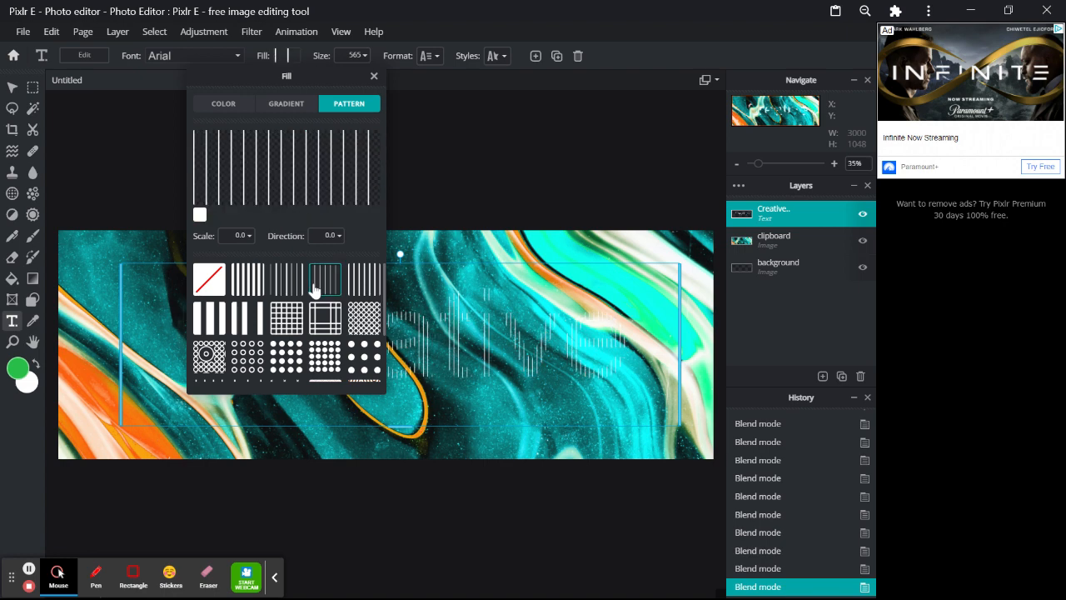
pyautogui.scroll(-2, 328, 358)
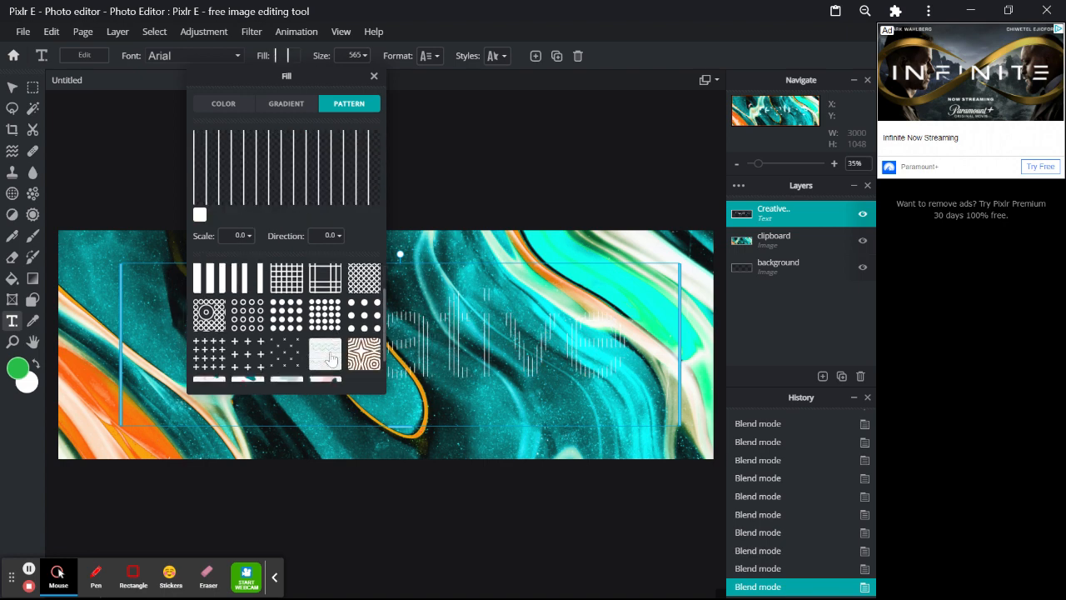
pyautogui.click(364, 319)
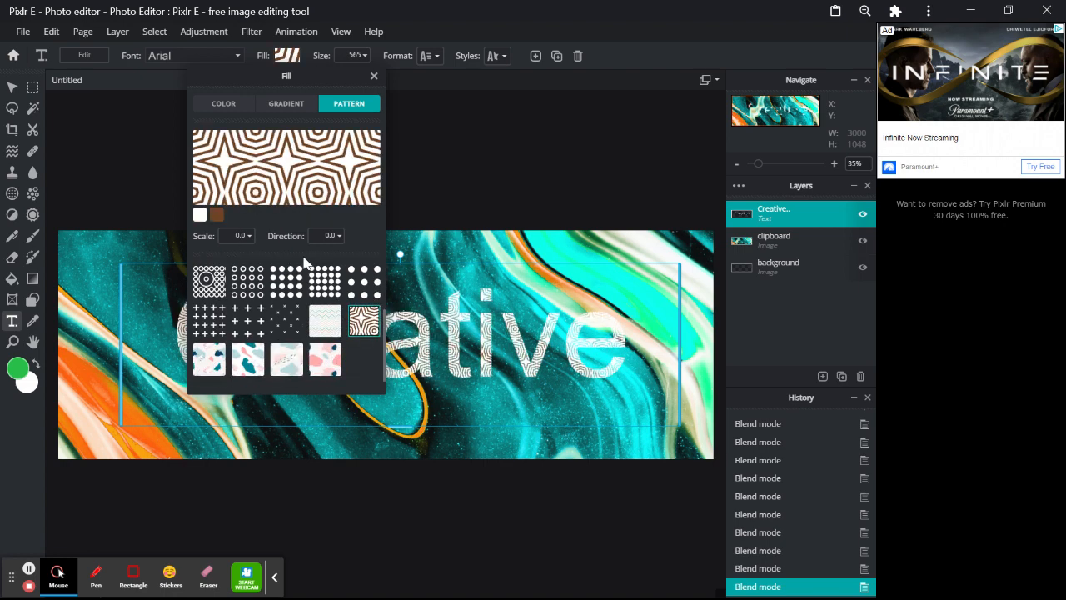
# Recolour the brown lines of the text's fill pattern to red #E2242B.
pyautogui.click(216, 216)
pyautogui.moveTo(565, 254); pyautogui.dragTo(804, 226)
pyautogui.click(764, 269)
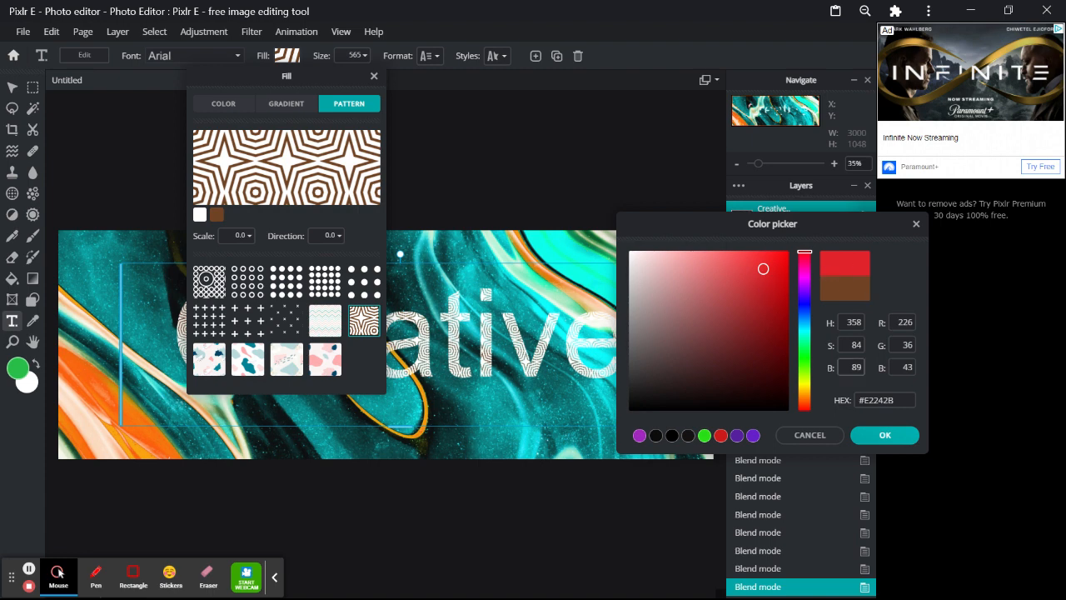
pyautogui.click(883, 437)
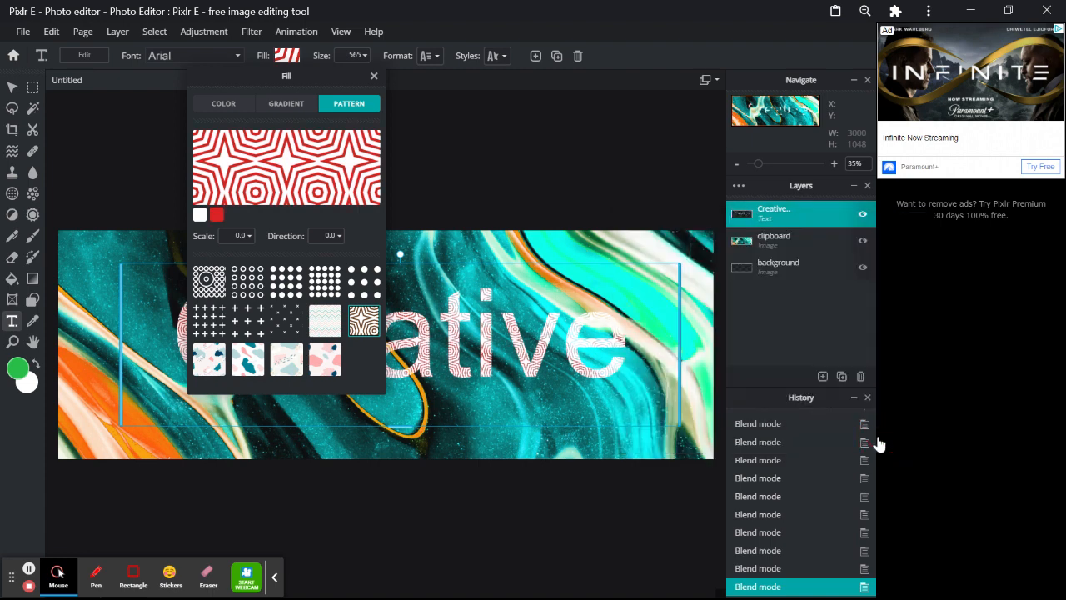
# Recolour the white part of the text's fill pattern to green #42B871.
pyautogui.click(199, 215)
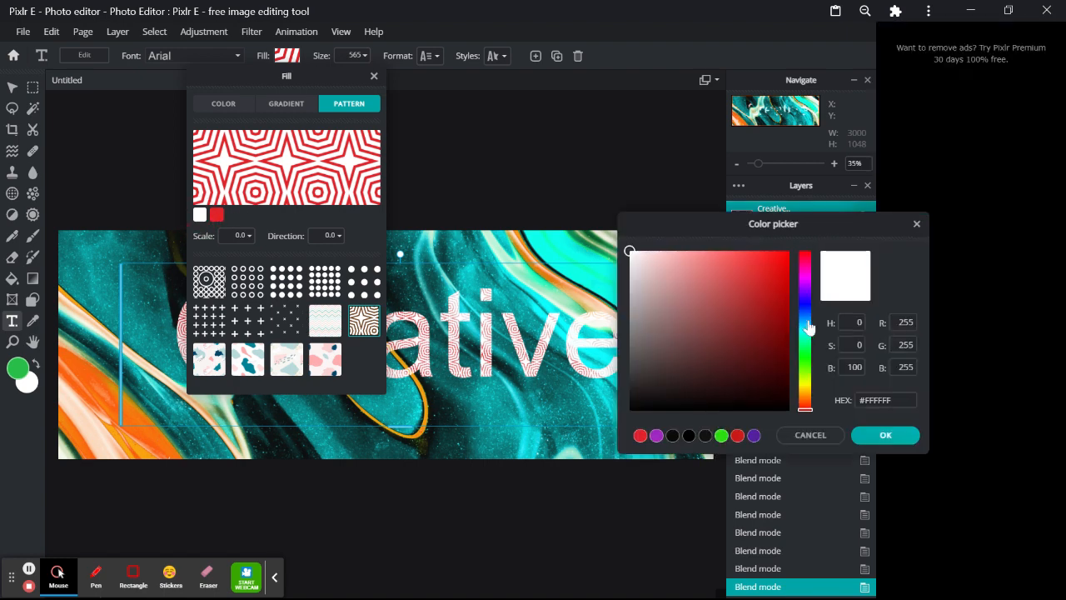
pyautogui.moveTo(807, 327); pyautogui.dragTo(815, 354)
pyautogui.click(732, 297)
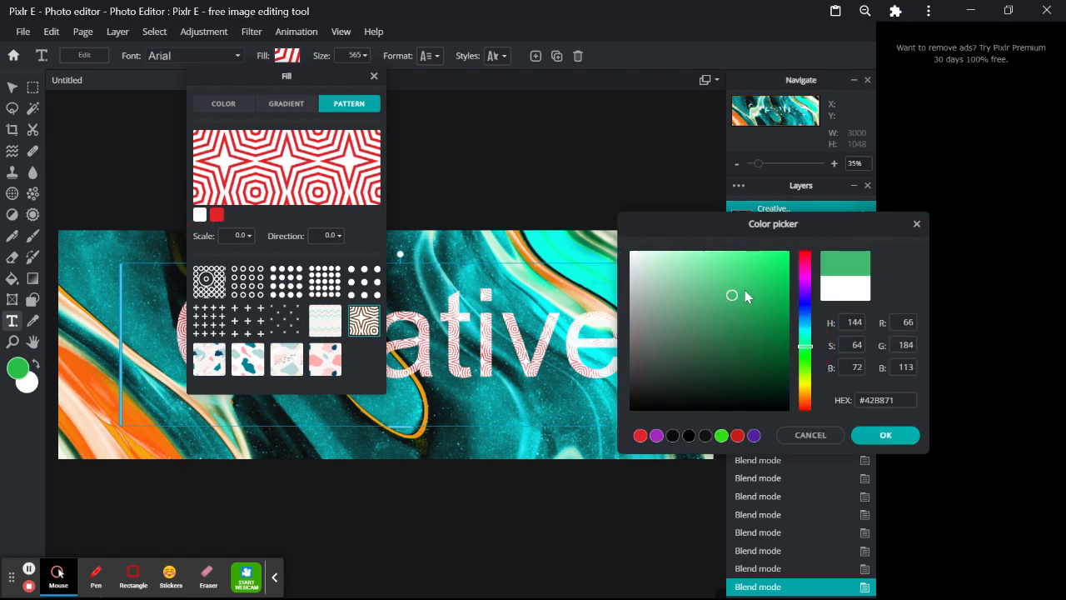
pyautogui.click(885, 434)
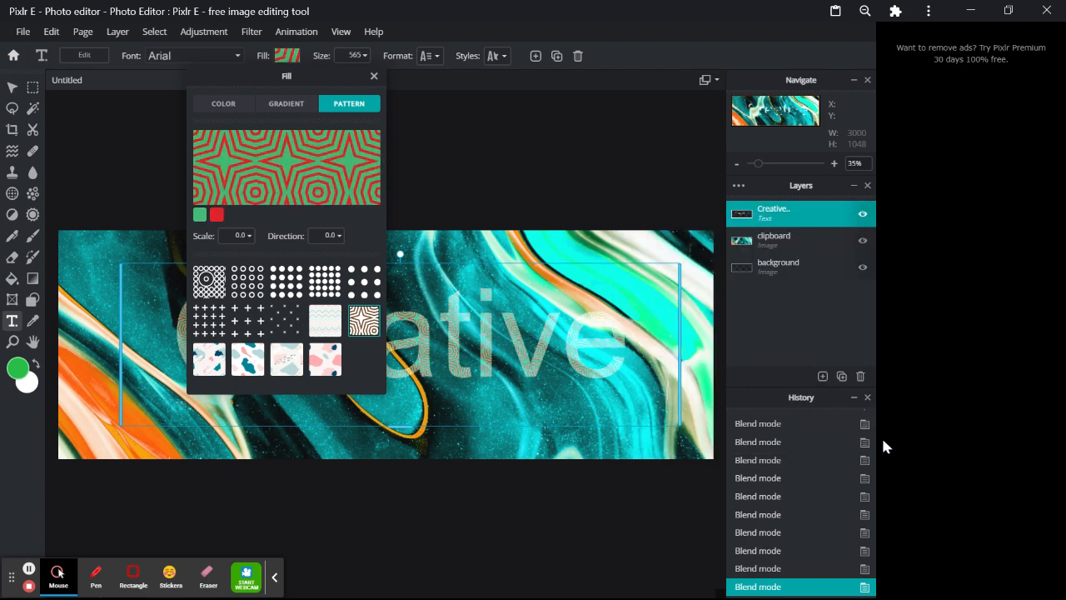
# Replace the pattern's green with the light orange #F3BD81 sampled from the marbled image and close the fill settings.
pyautogui.click(200, 215)
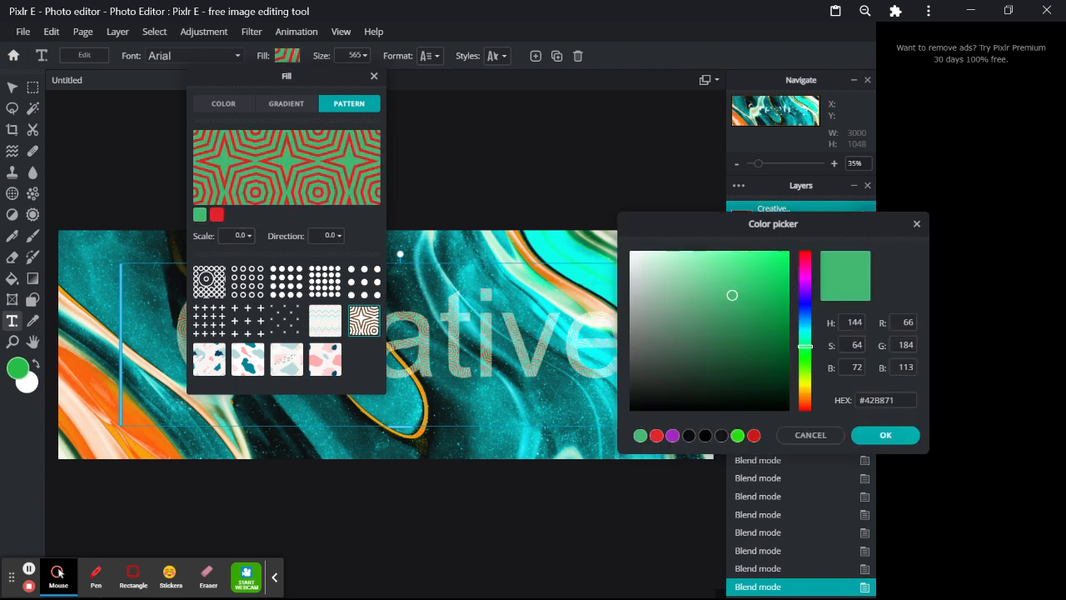
pyautogui.moveTo(806, 263); pyautogui.dragTo(808, 285)
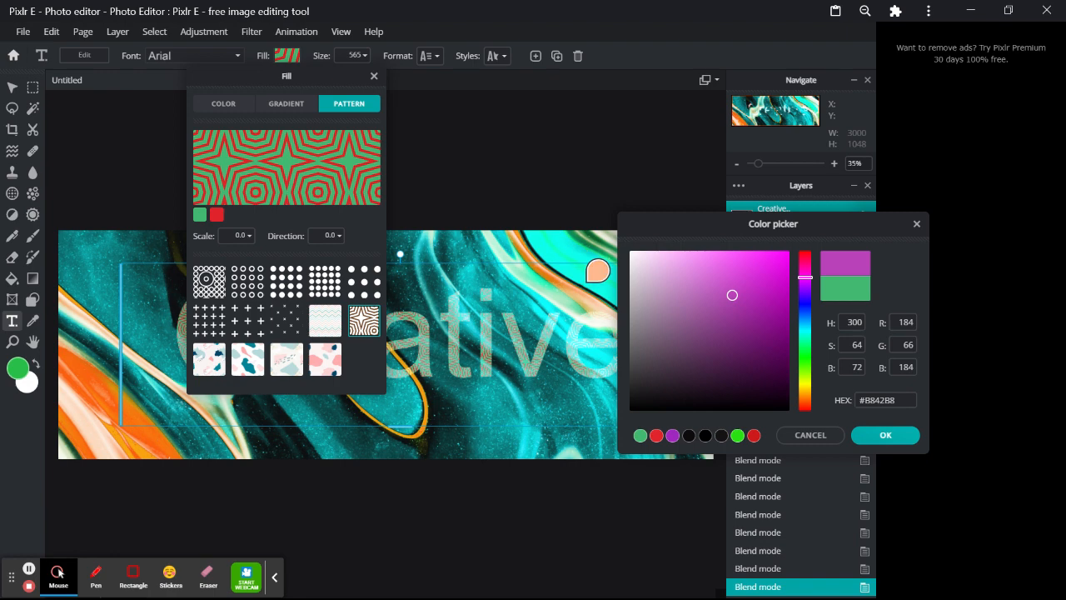
pyautogui.click(595, 275)
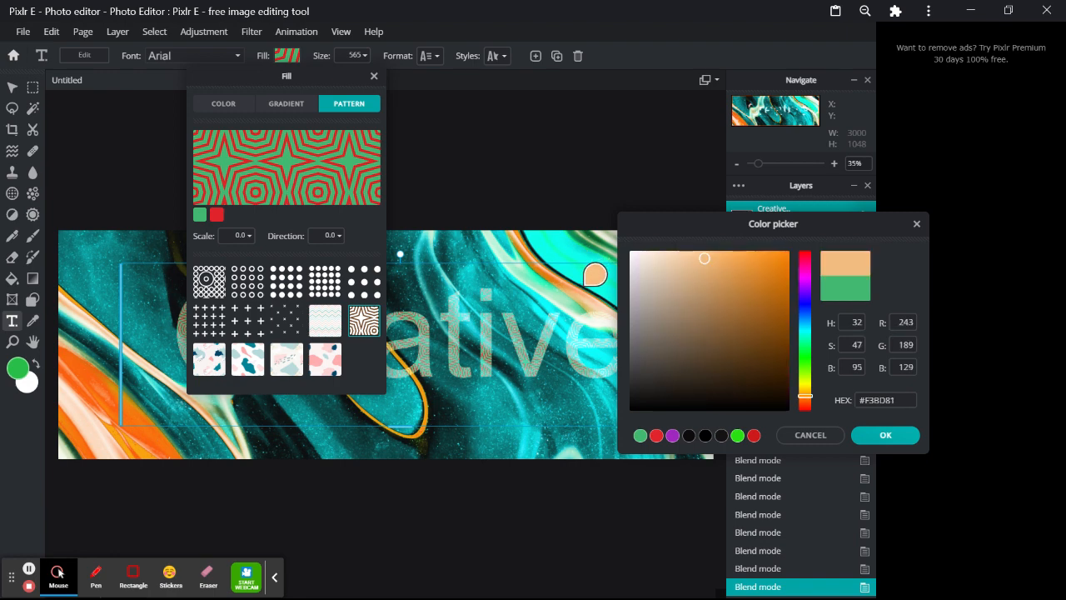
pyautogui.click(885, 435)
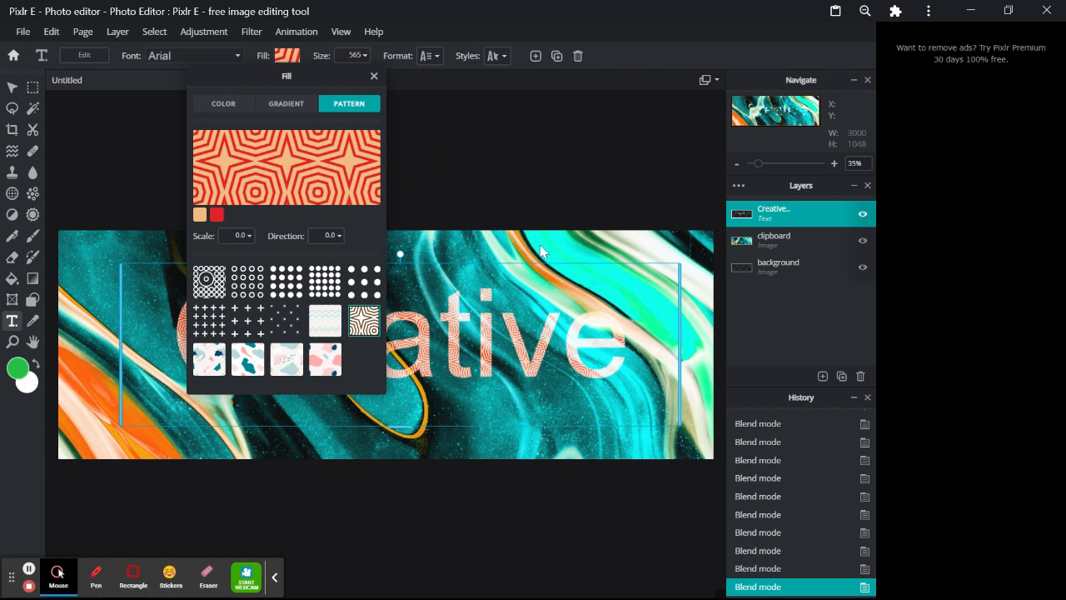
pyautogui.click(374, 76)
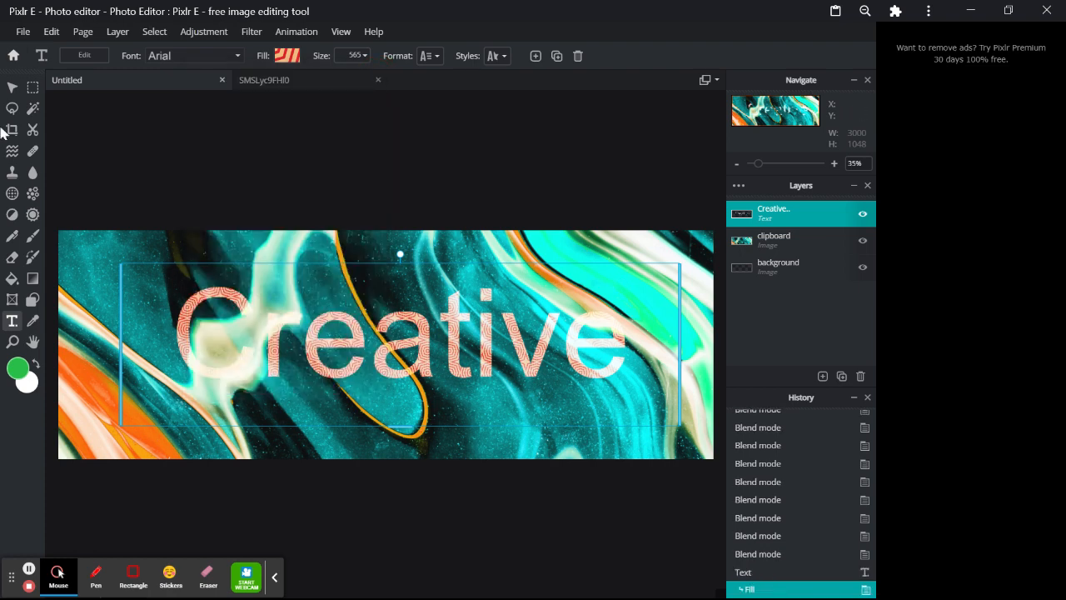
# Move the Creative text up and to the left, to about X 146, Y 71 on the canvas.
pyautogui.click(11, 86)
pyautogui.moveTo(358, 333); pyautogui.dragTo(327, 289)
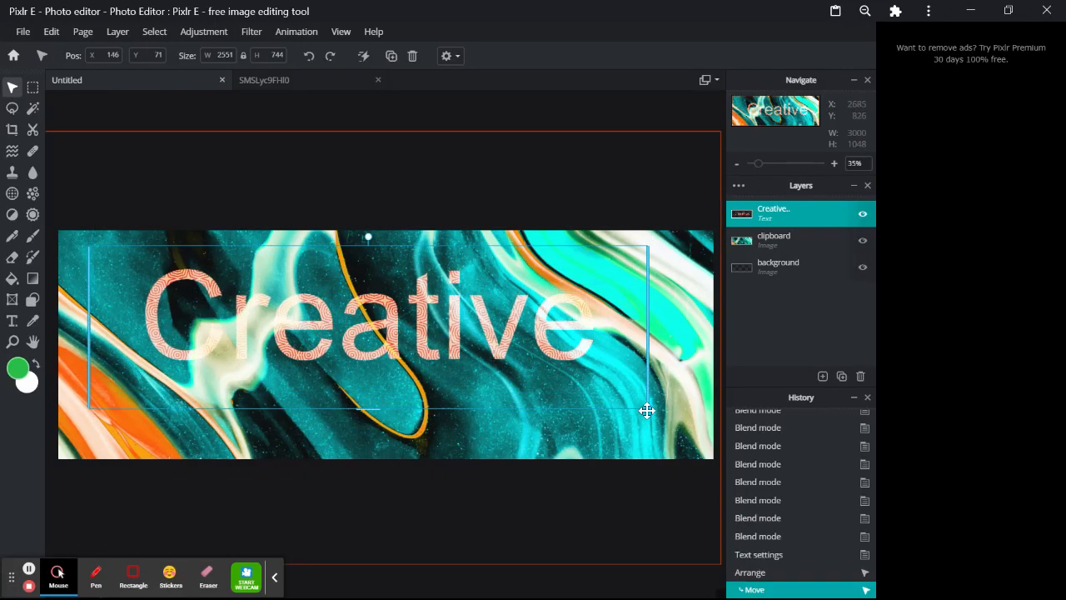
pyautogui.click(14, 301)
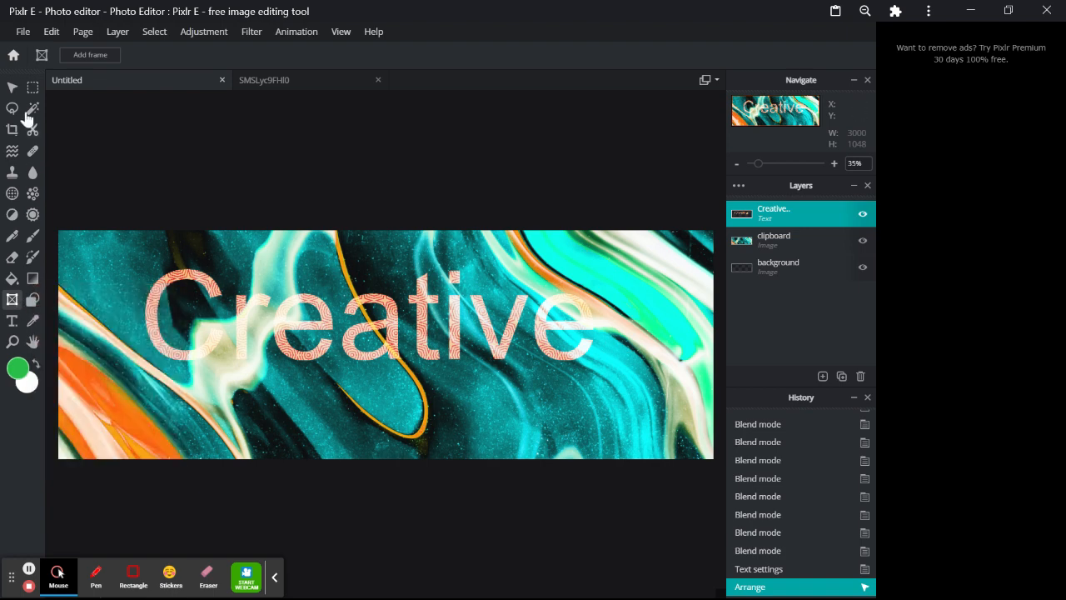
pyautogui.click(13, 88)
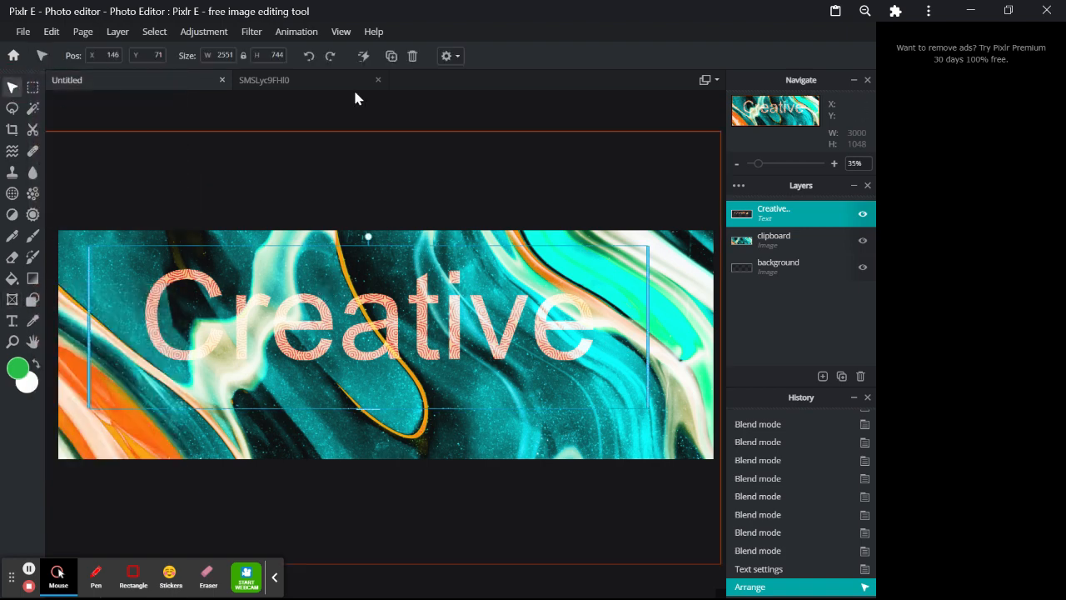
# Enlarge the Creative text to size 660.
pyautogui.click(13, 322)
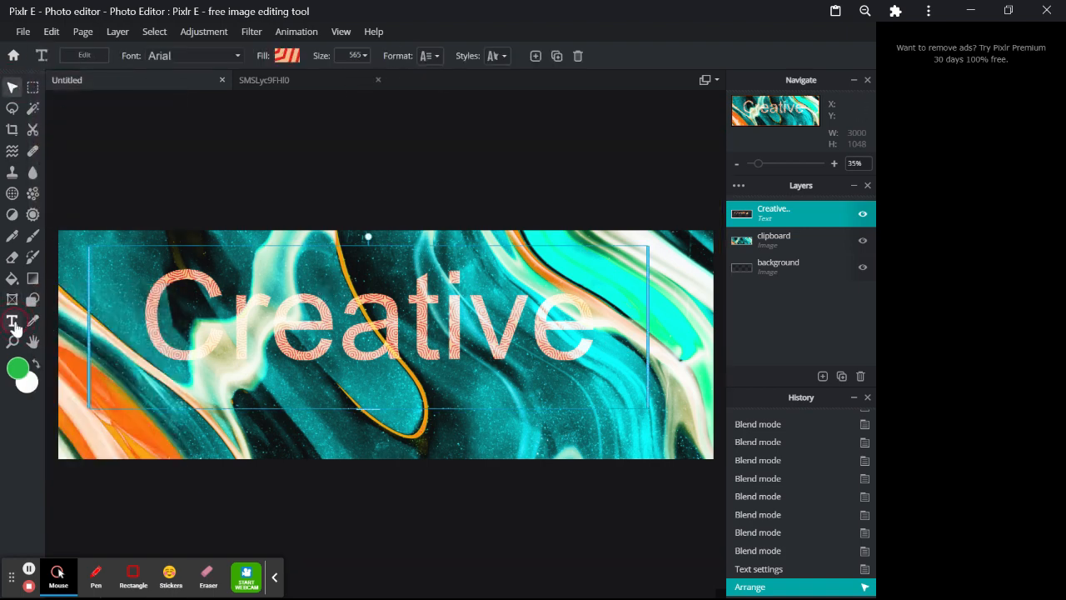
pyautogui.click(356, 55)
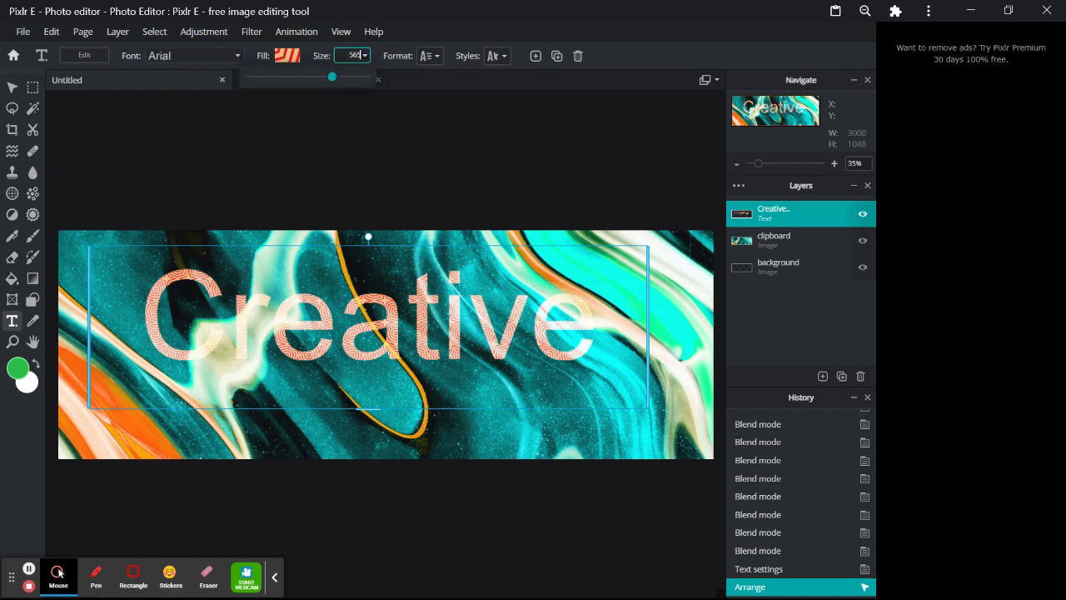
pyautogui.moveTo(347, 82); pyautogui.dragTo(342, 87)
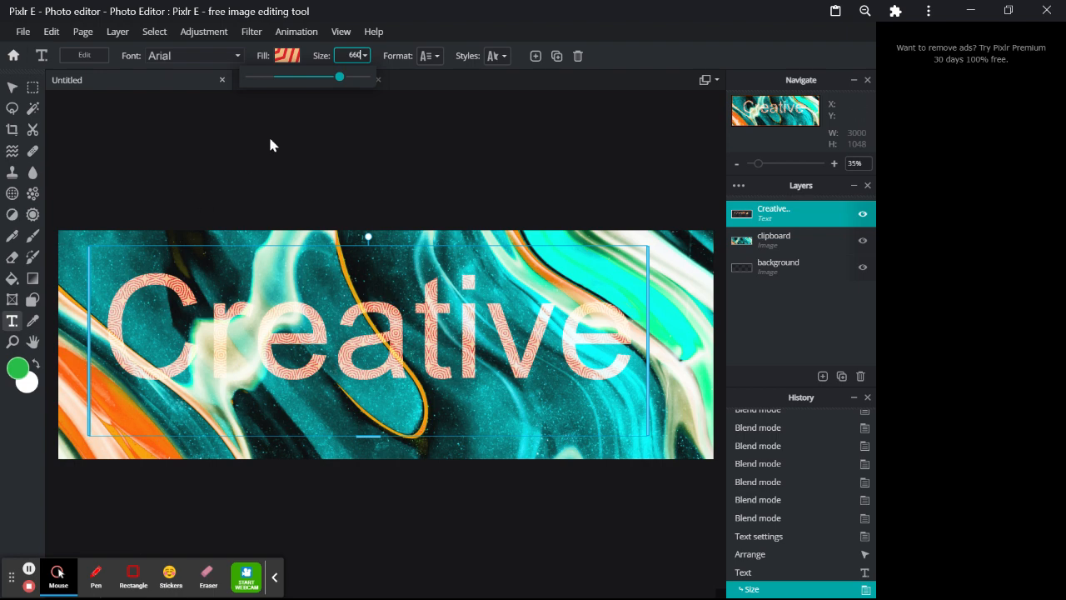
# Change the light orange in the text's fill pattern to near-black #100E0D.
pyautogui.click(288, 60)
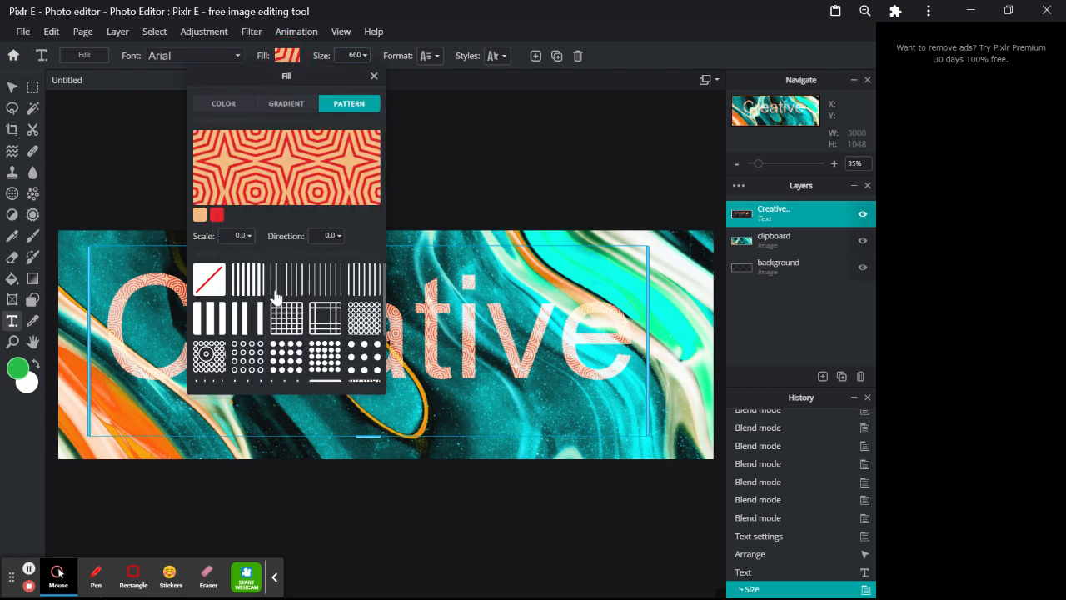
pyautogui.click(200, 216)
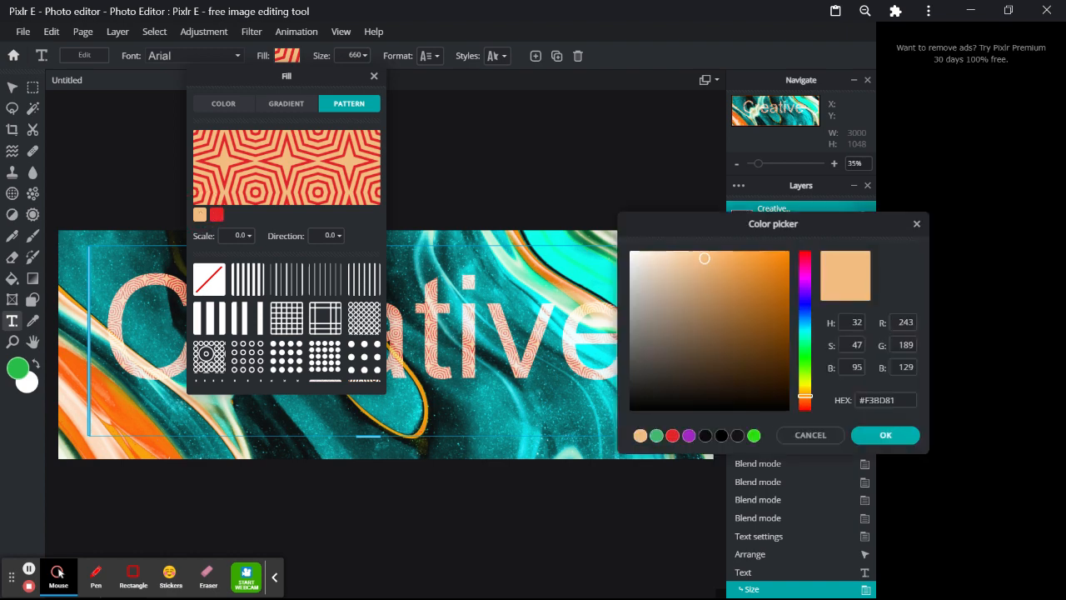
pyautogui.click(660, 401)
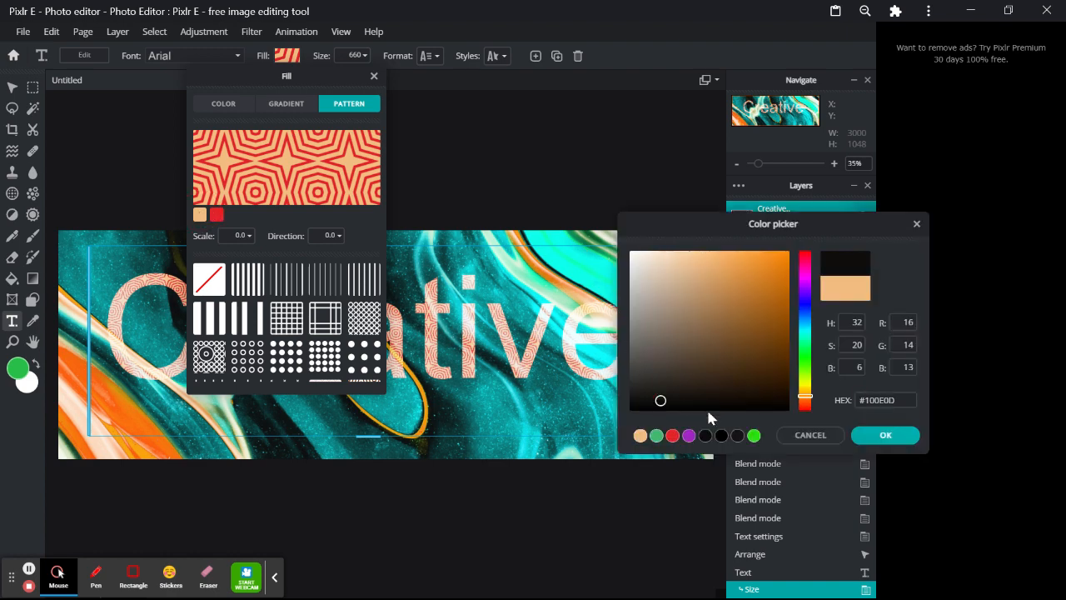
pyautogui.click(880, 432)
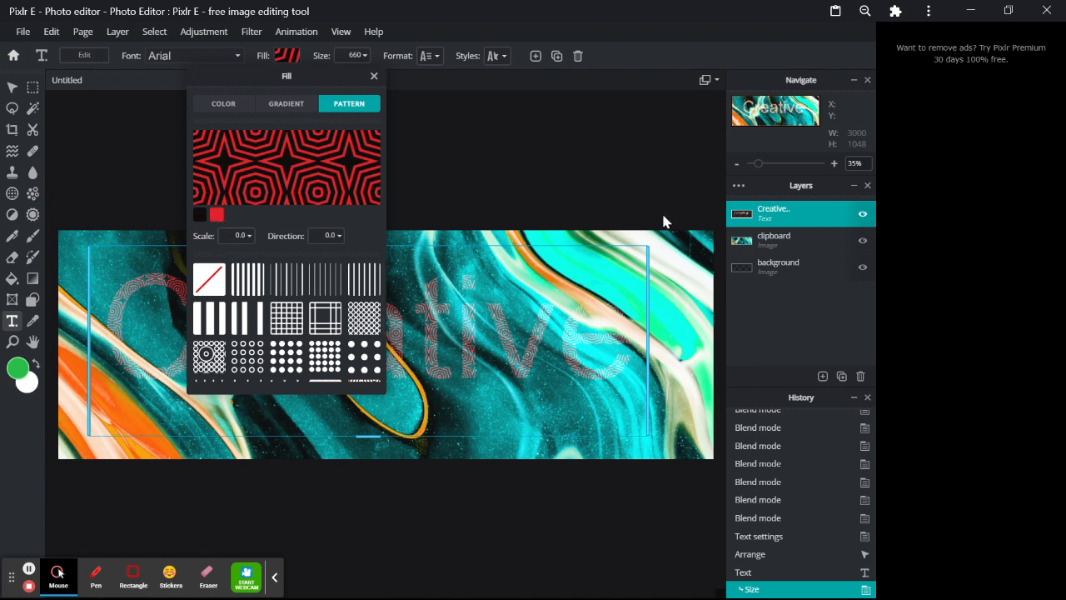
# Set the Creative text layer's blend mode to None.
pyautogui.click(767, 215)
pyautogui.doubleClick(768, 215)
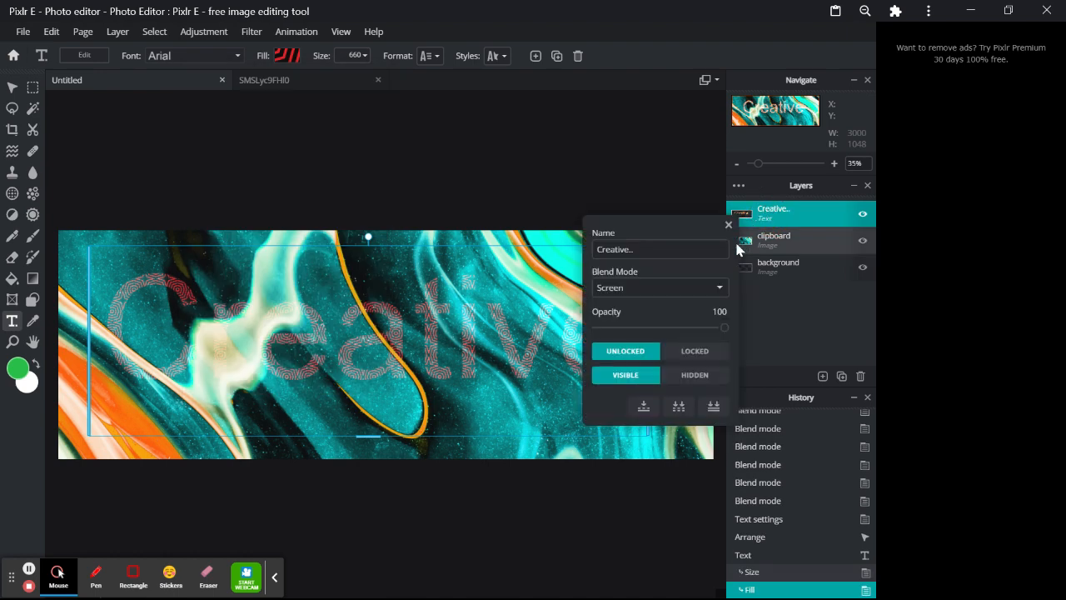
pyautogui.click(695, 290)
pyautogui.click(668, 312)
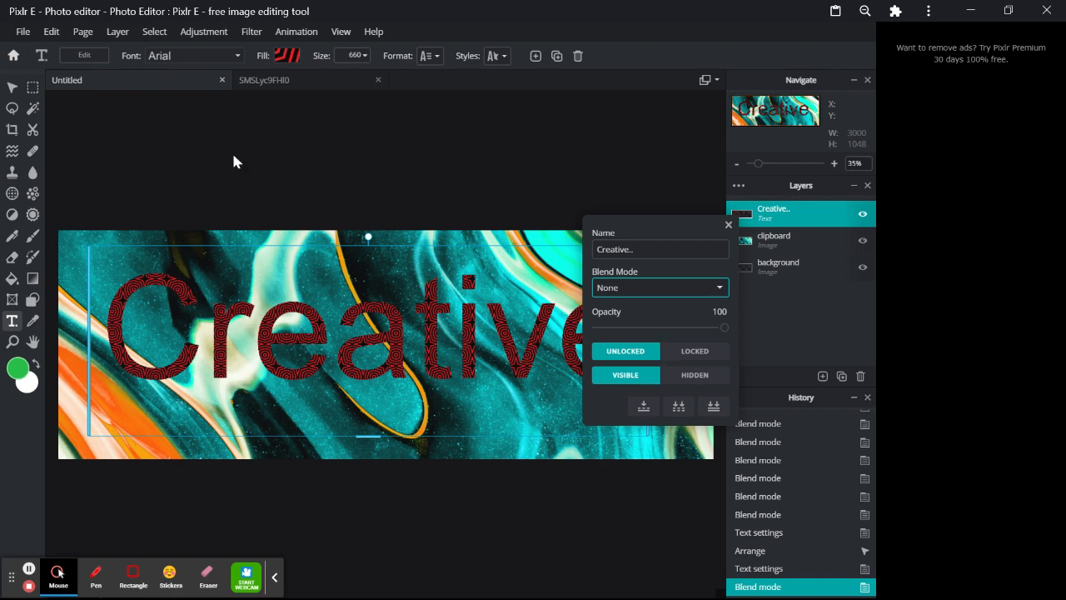
# Replace the pattern's red with the pale peach #FBCFB3 sampled from the marbled image, and close the fill and layer settings.
pyautogui.click(284, 54)
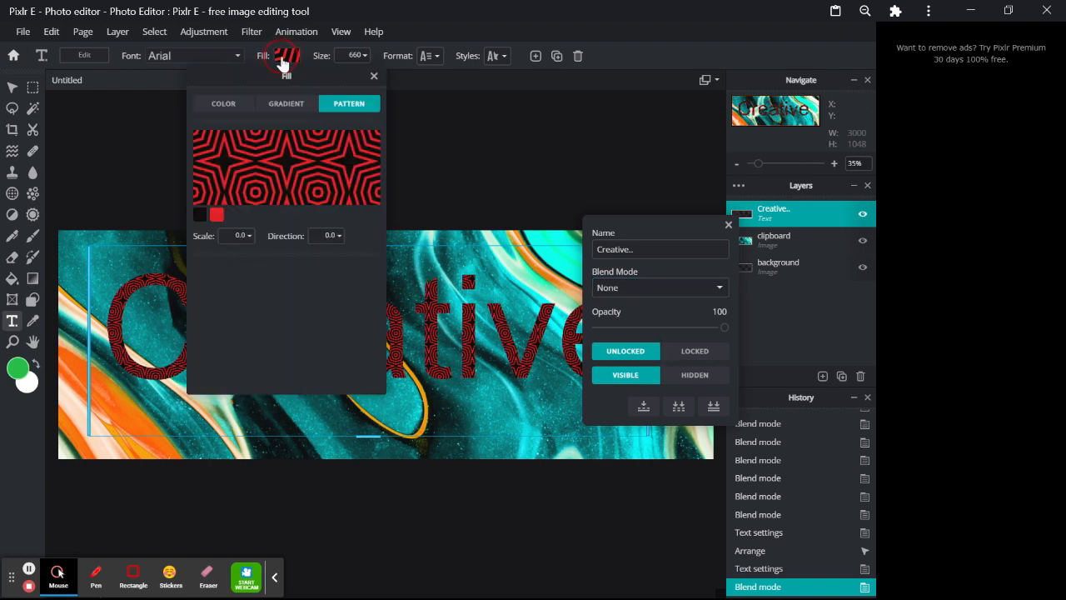
pyautogui.click(216, 215)
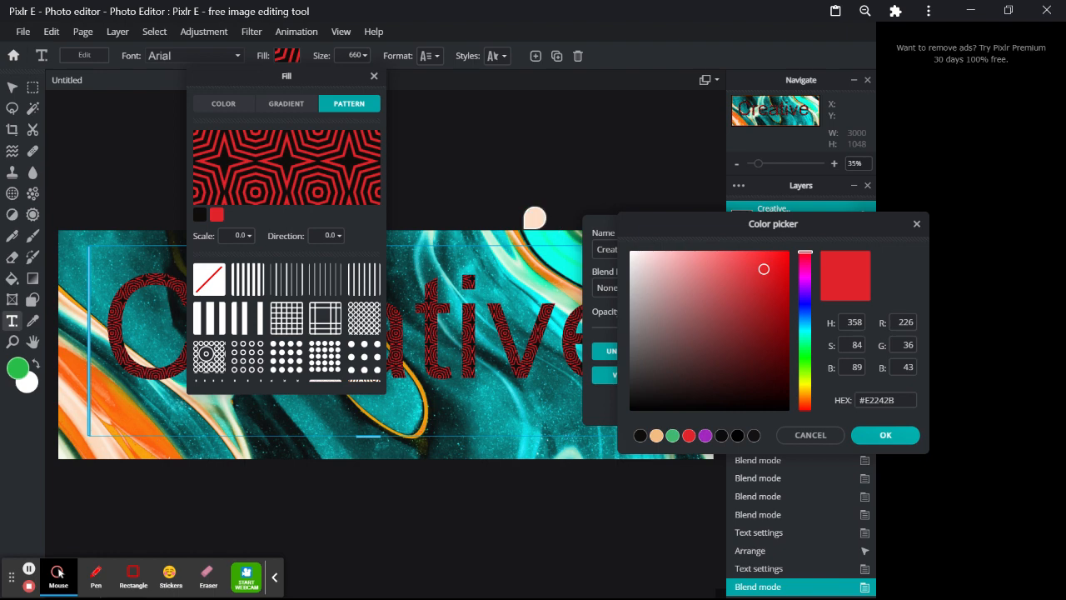
pyautogui.click(535, 220)
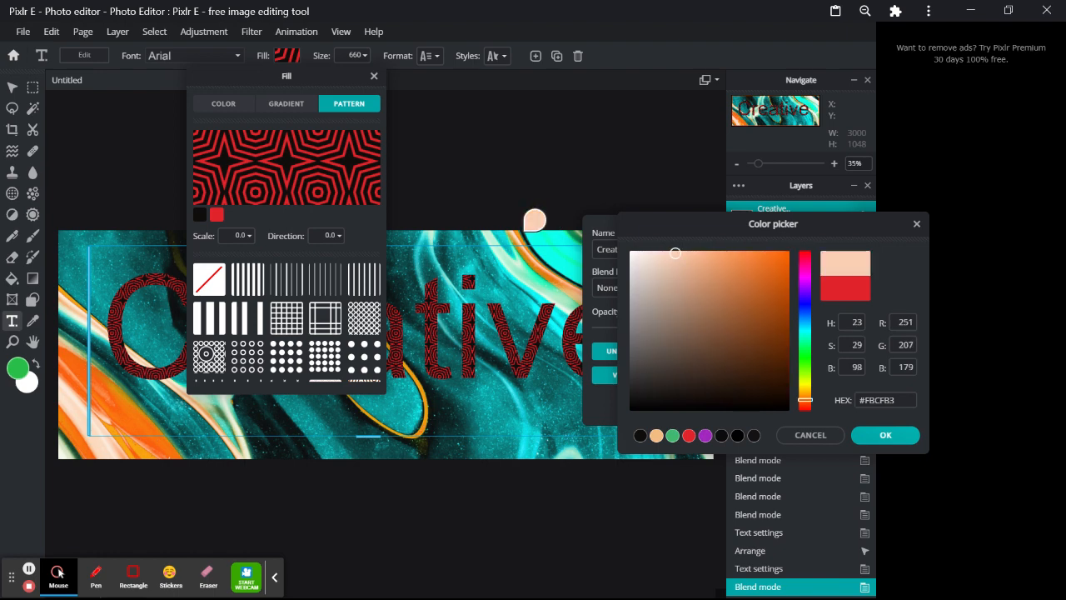
pyautogui.click(886, 437)
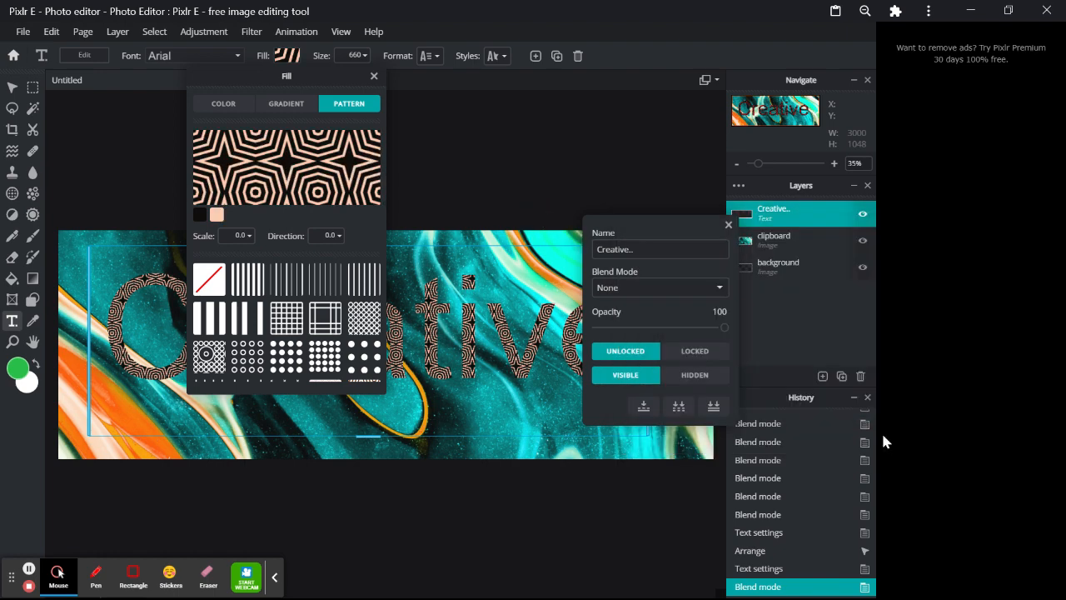
pyautogui.click(448, 190)
pyautogui.click(727, 225)
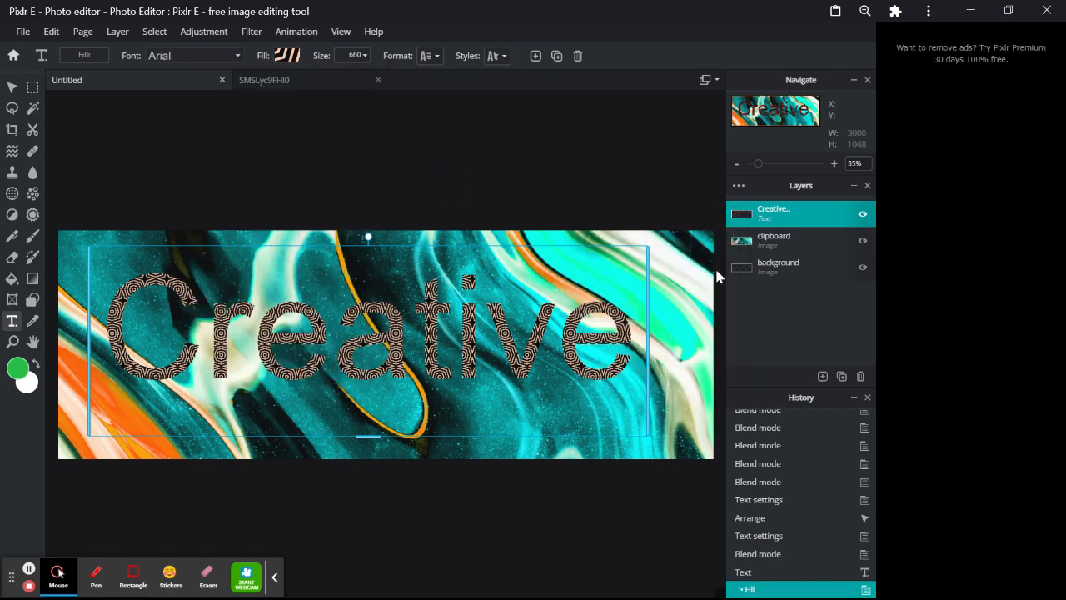
# Delete the background layer beneath the clipboard image.
pyautogui.click(804, 271)
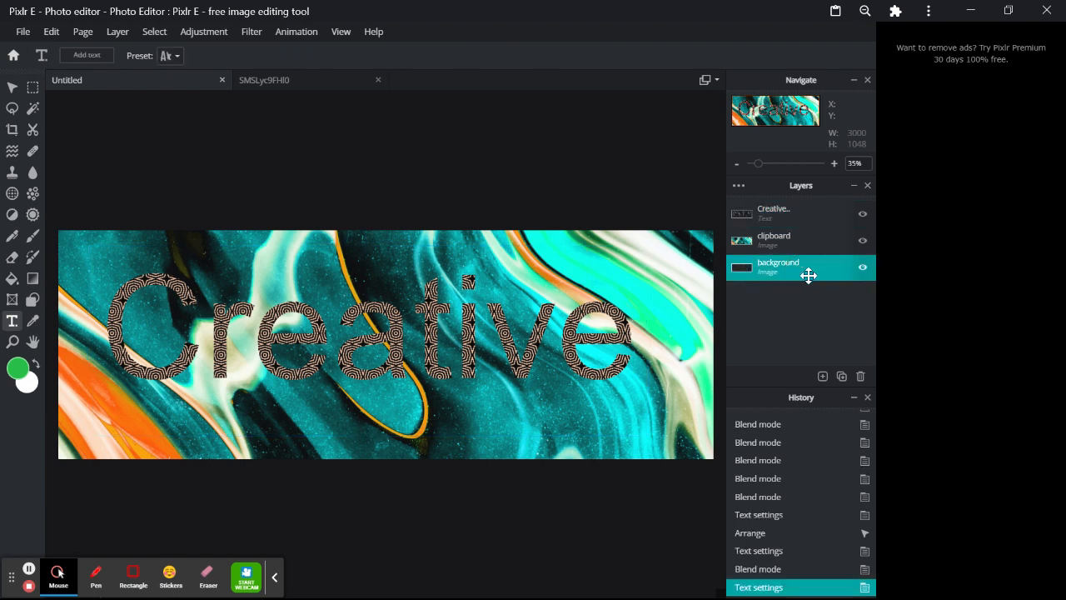
pyautogui.click(862, 376)
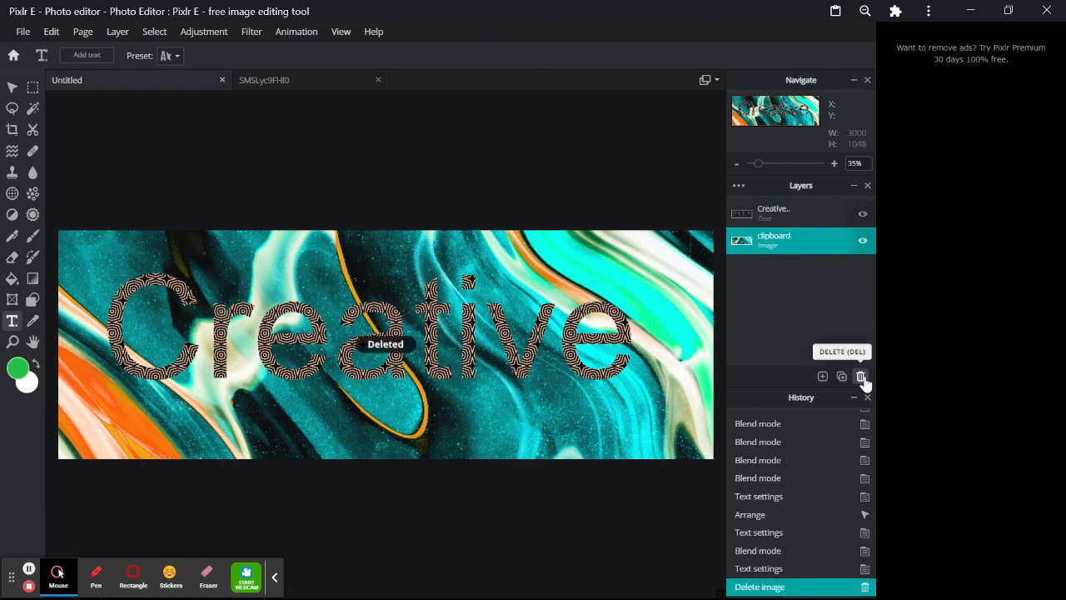
# Apply the Rise animation to the whole page.
pyautogui.click(313, 34)
pyautogui.click(310, 53)
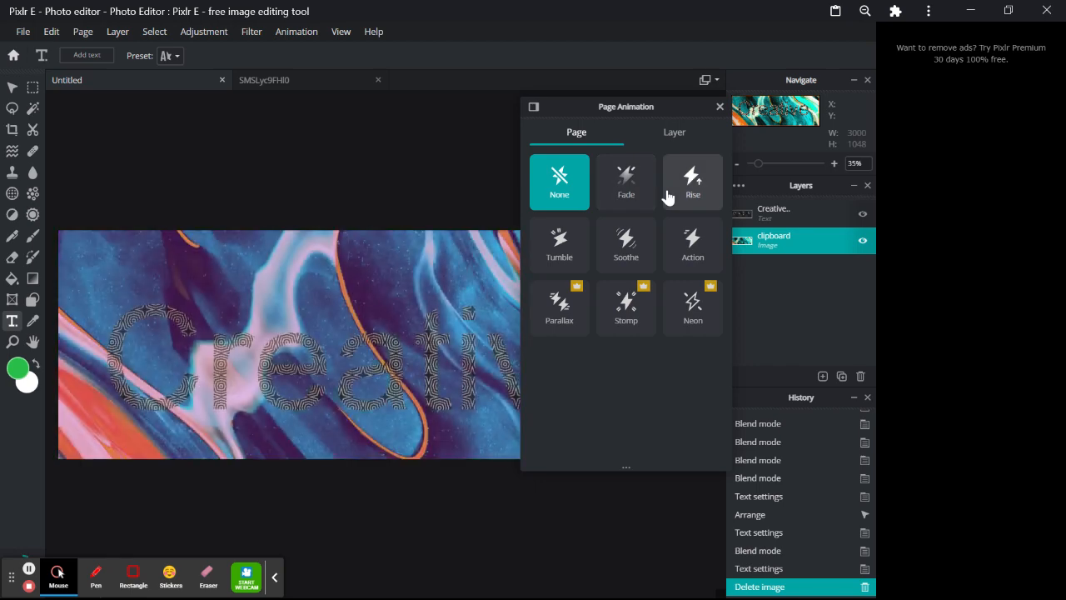
pyautogui.click(673, 195)
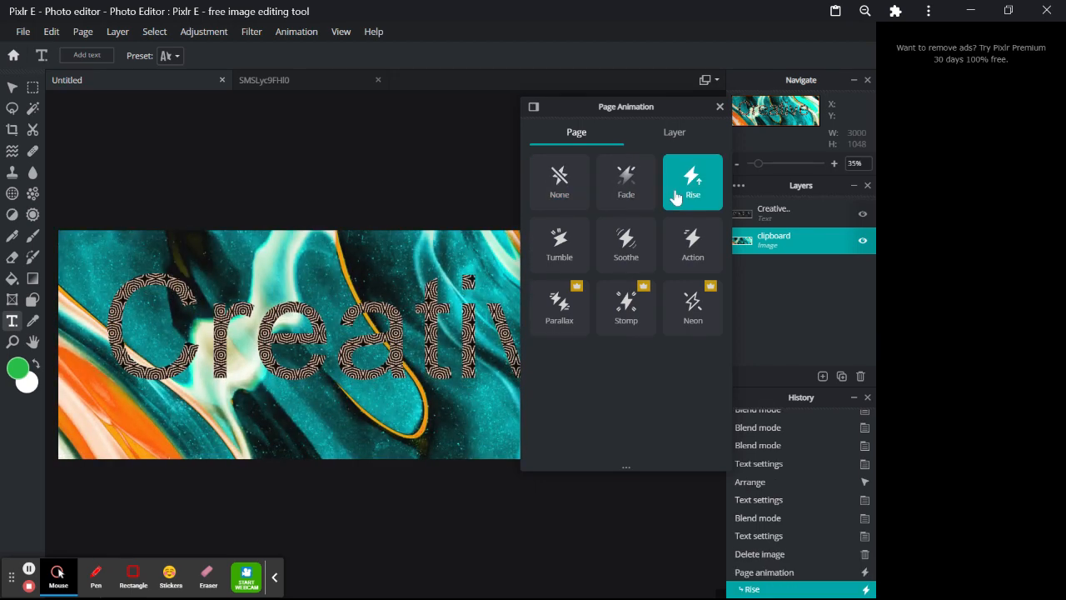
# Give the clipboard layer the Sink enter animation and show its scene animation choices.
pyautogui.click(672, 131)
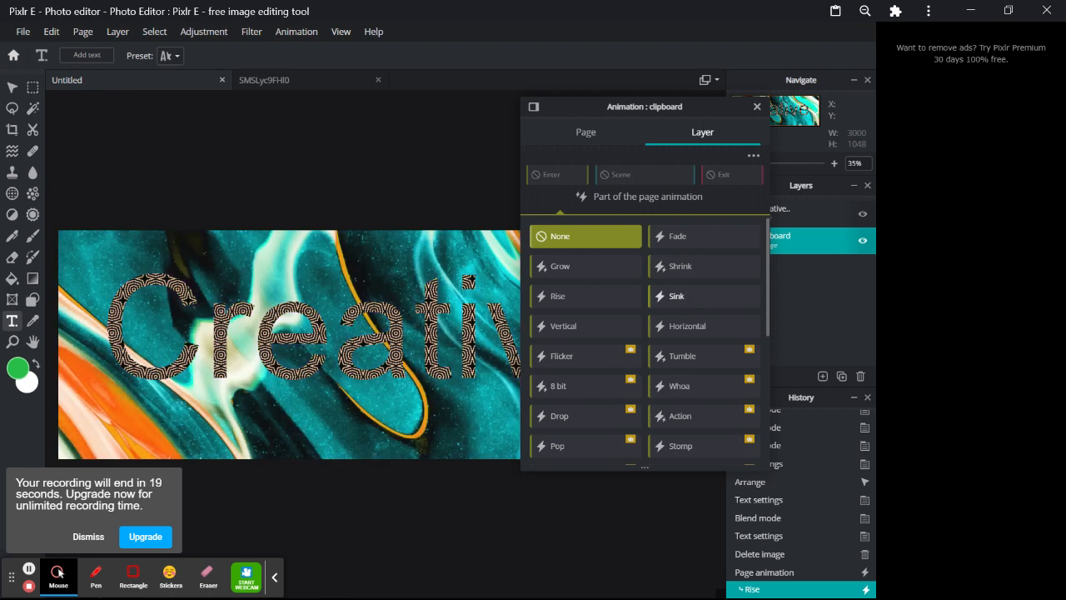
pyautogui.click(687, 298)
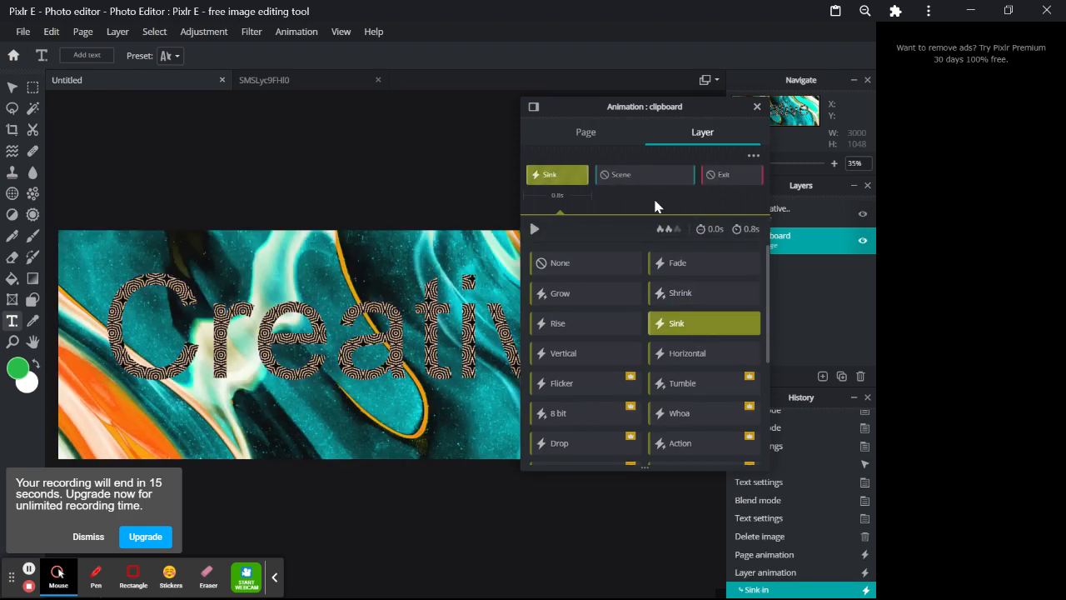
pyautogui.click(656, 182)
pyautogui.click(656, 174)
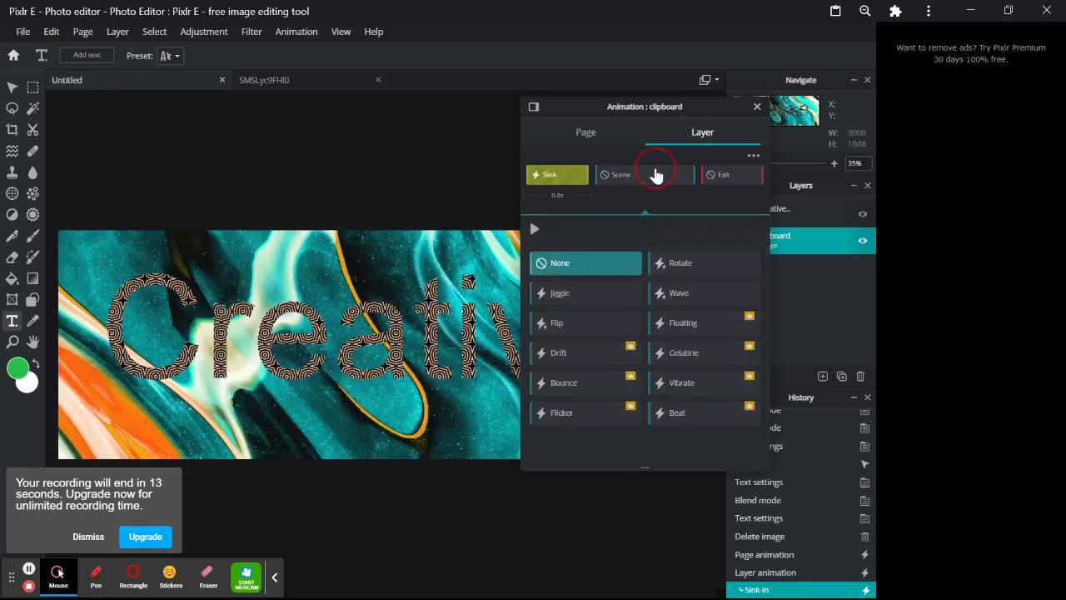